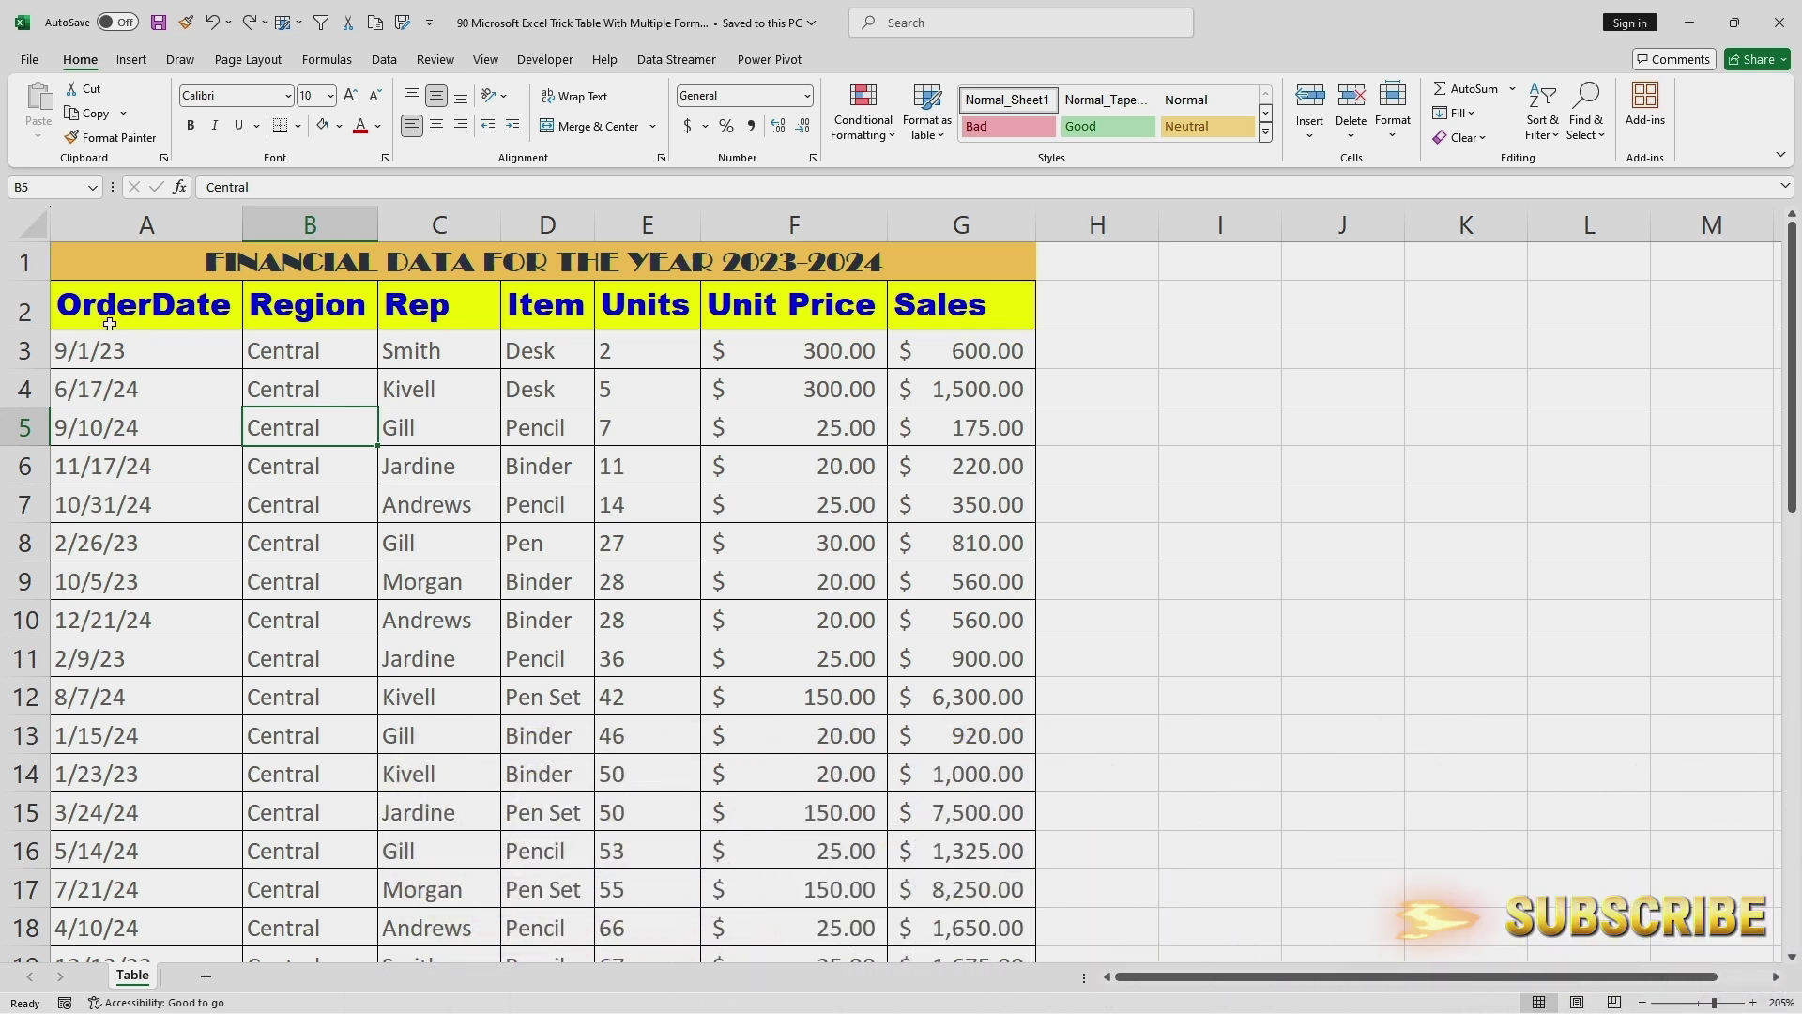
Select the data range A2:G45, including its header row
drag(110, 323, 973, 794)
scroll(626, 575, up, 10)
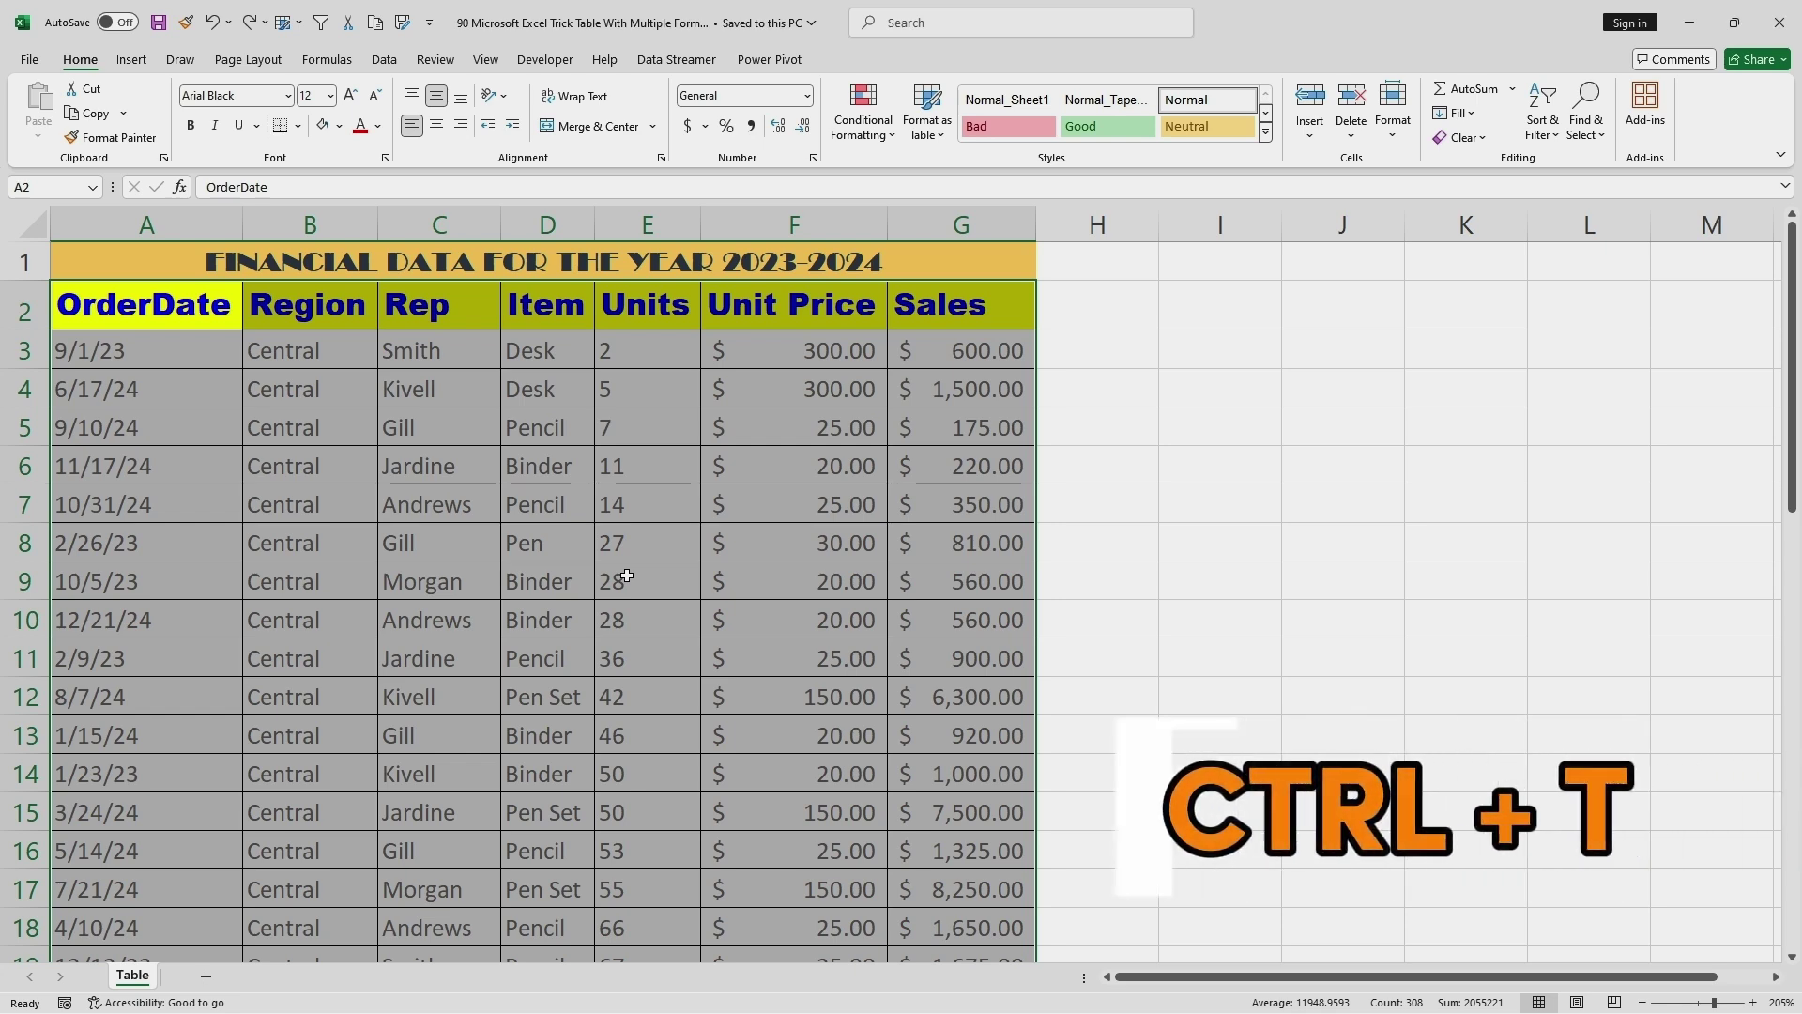
key(ctrl+t)
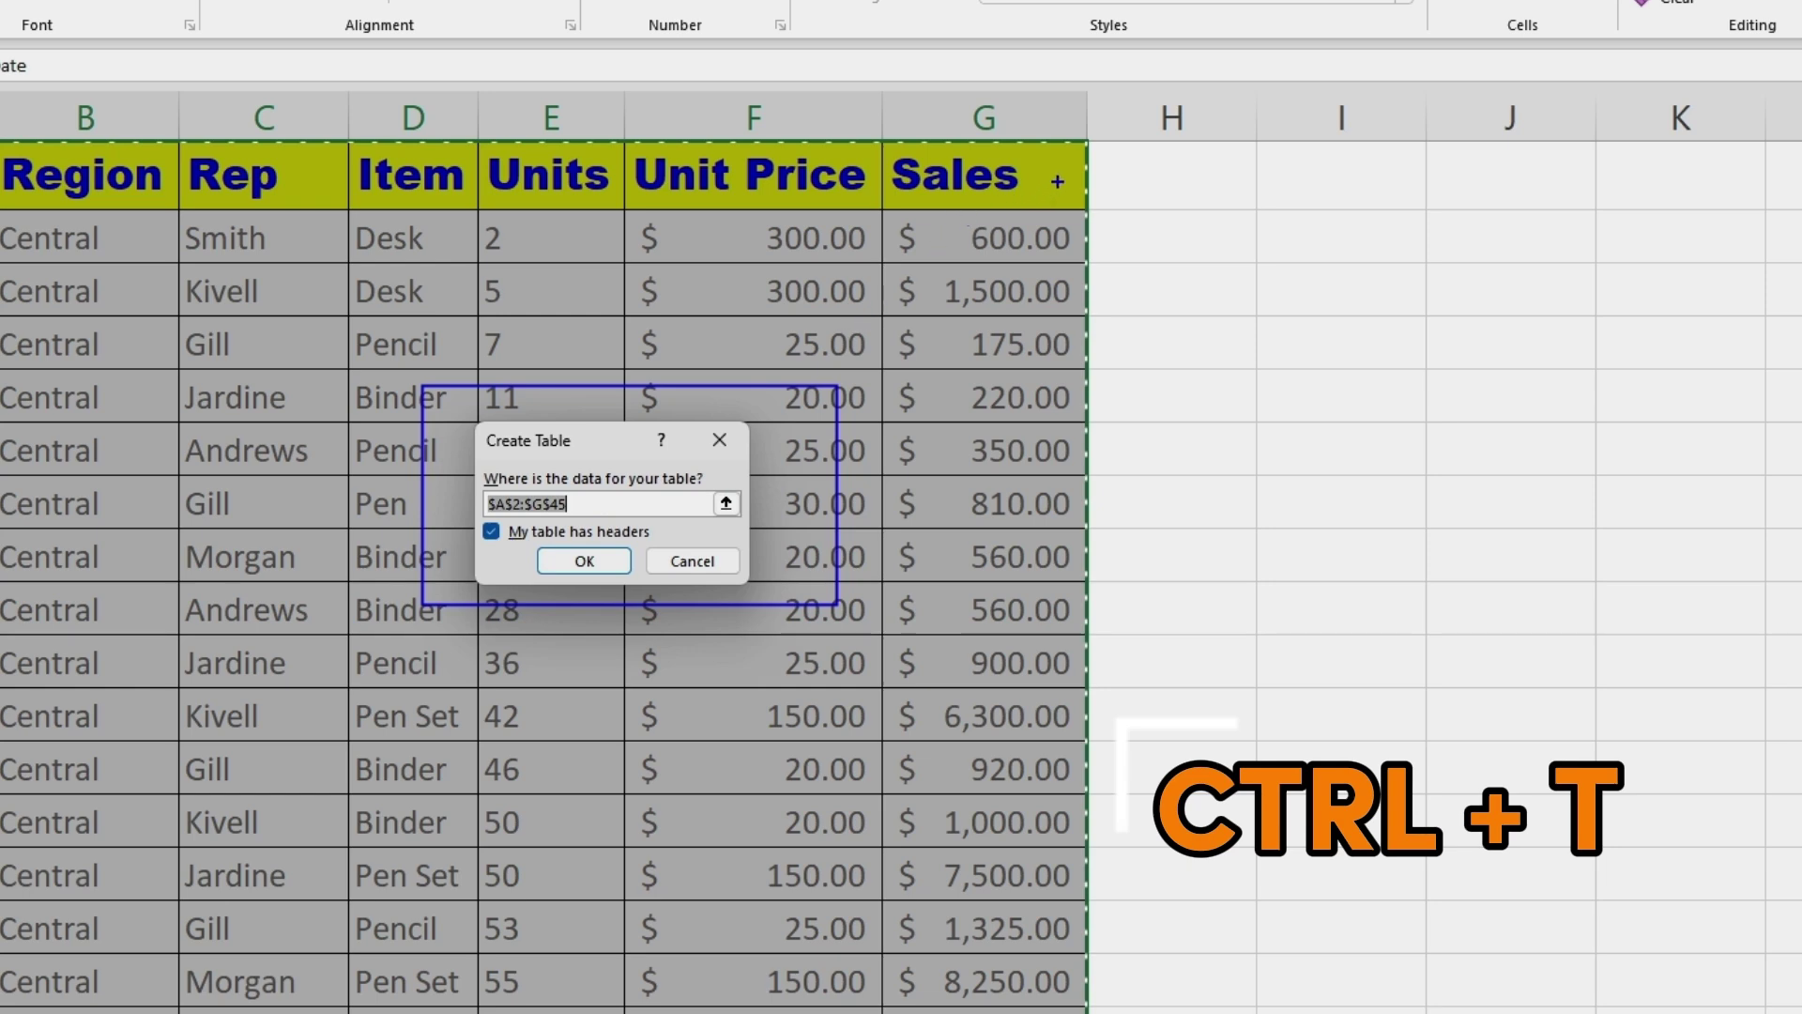
drag(1064, 181, 1098, 162)
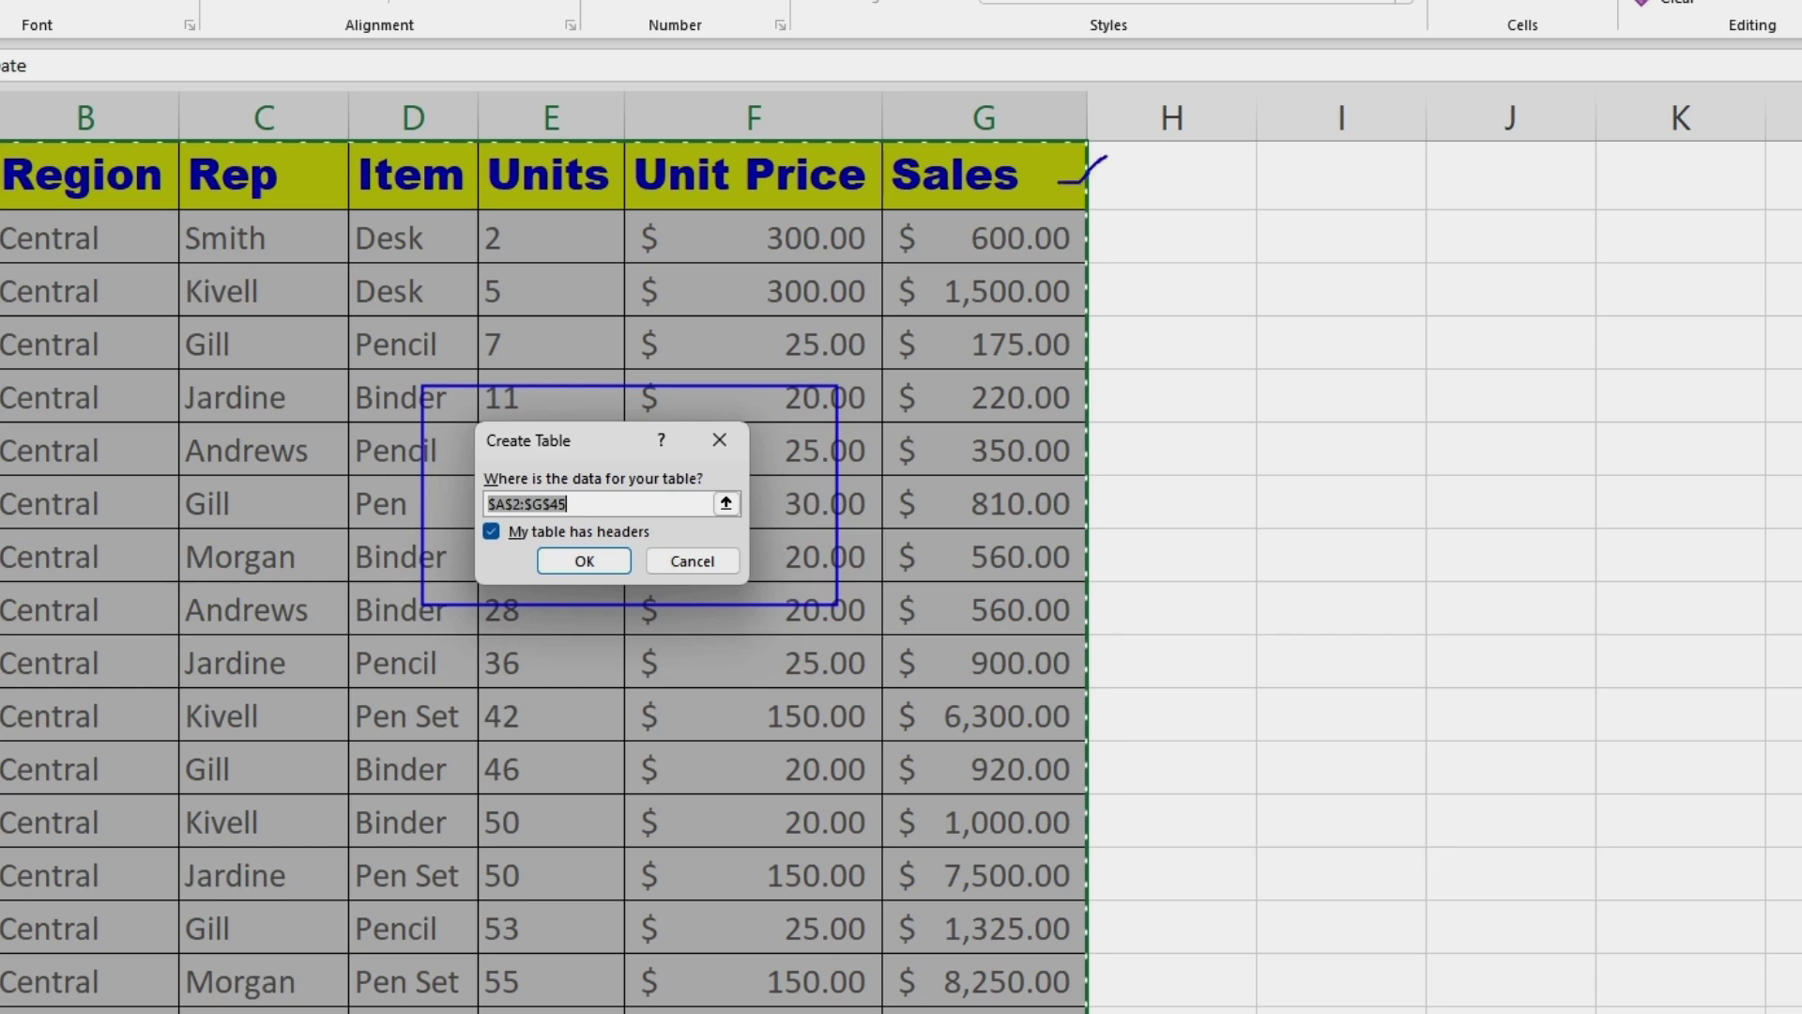
key(Escape)
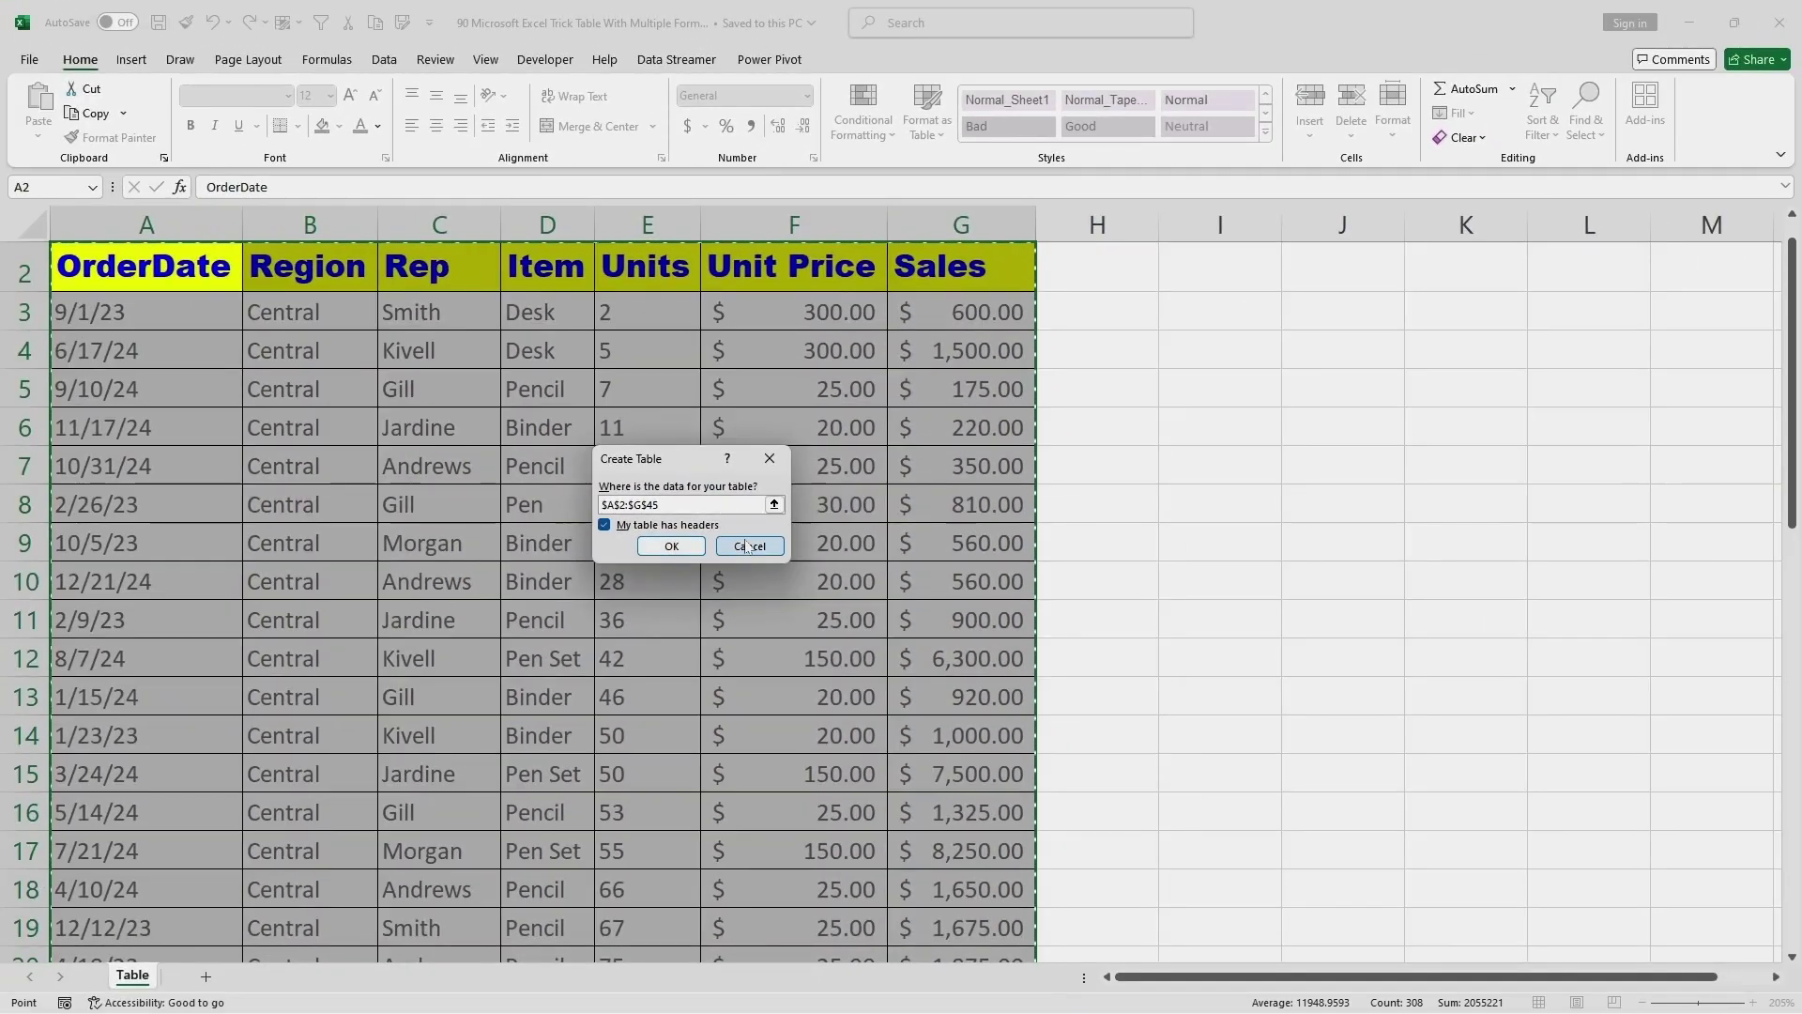
click(747, 545)
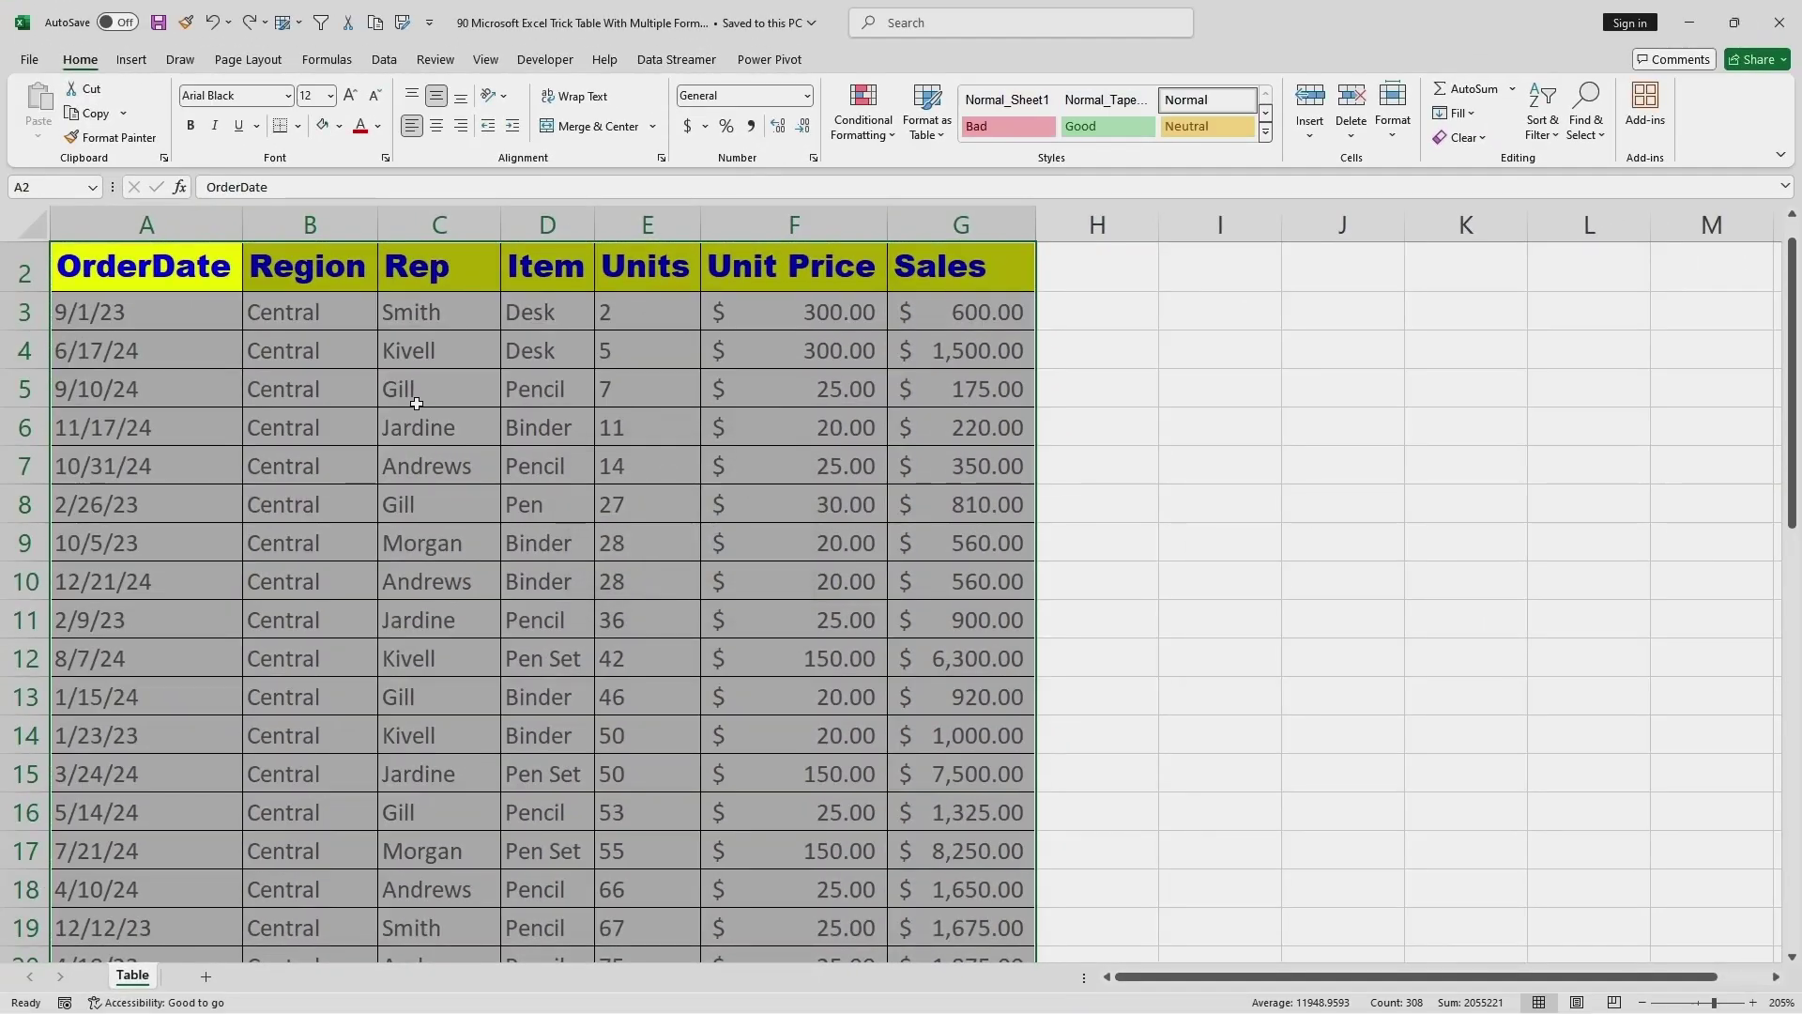
Convert the selected range A2:G45 into a table with headers
click(132, 60)
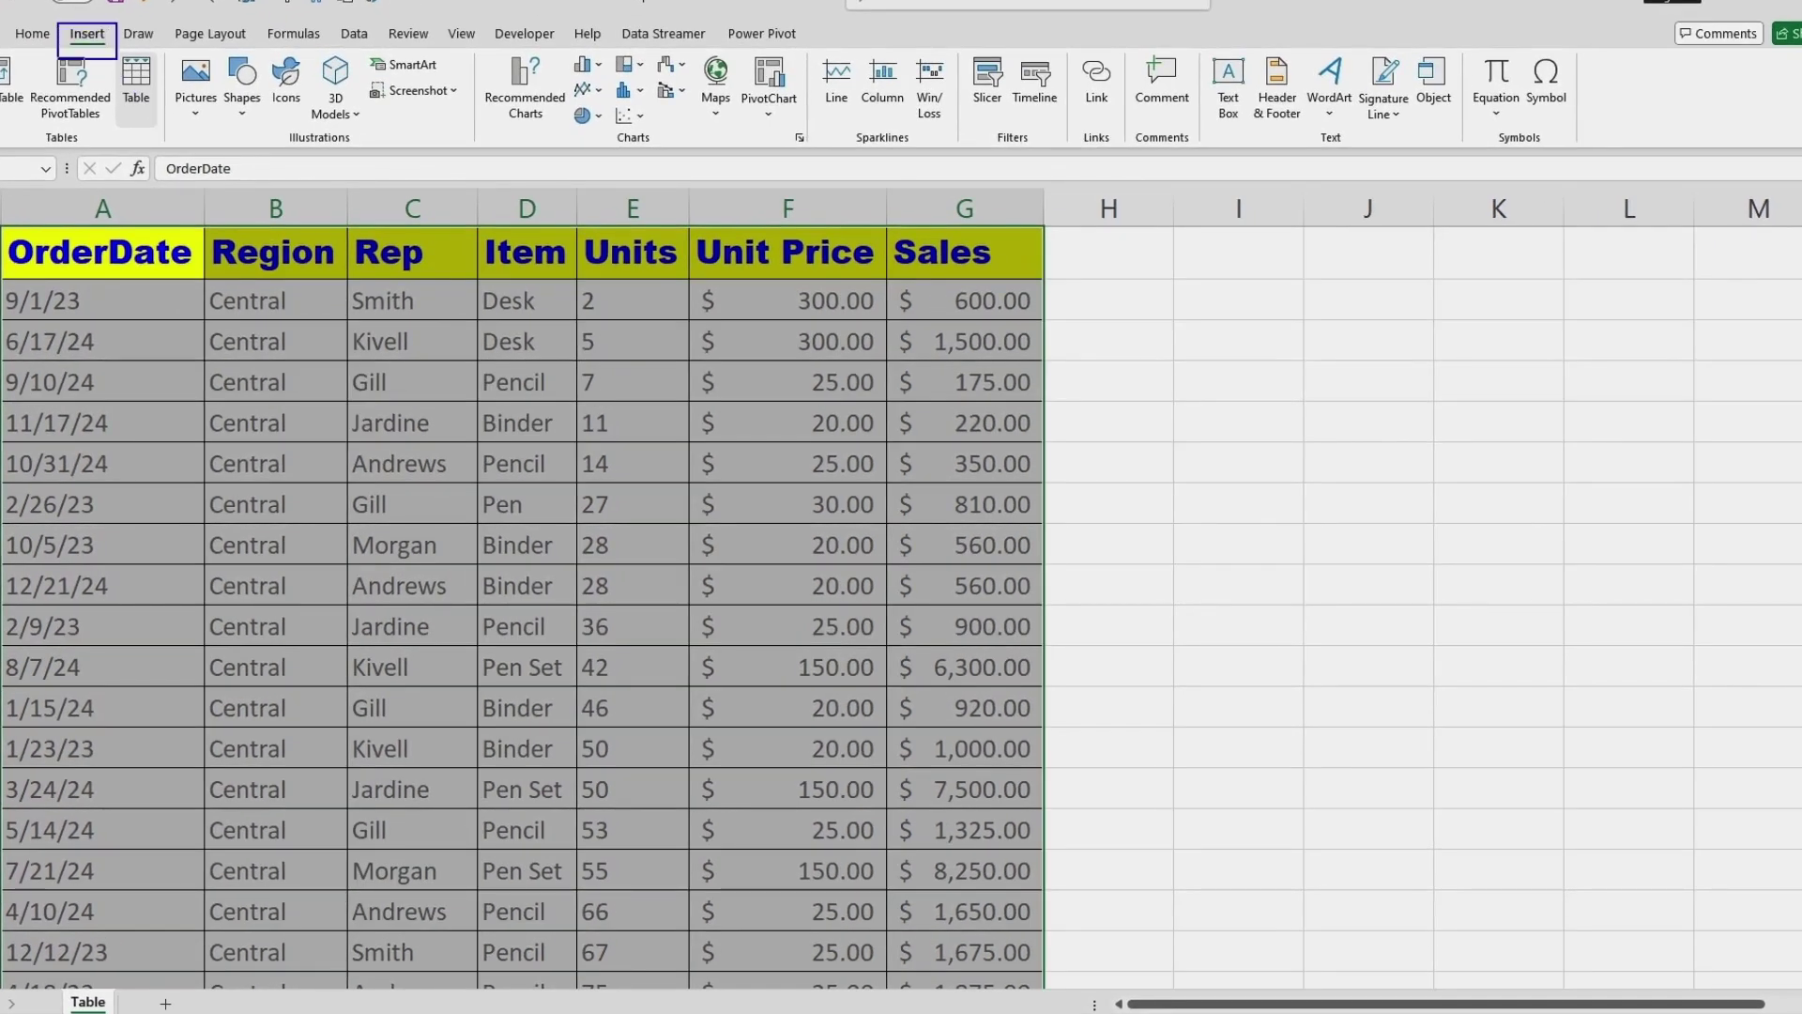
click(138, 84)
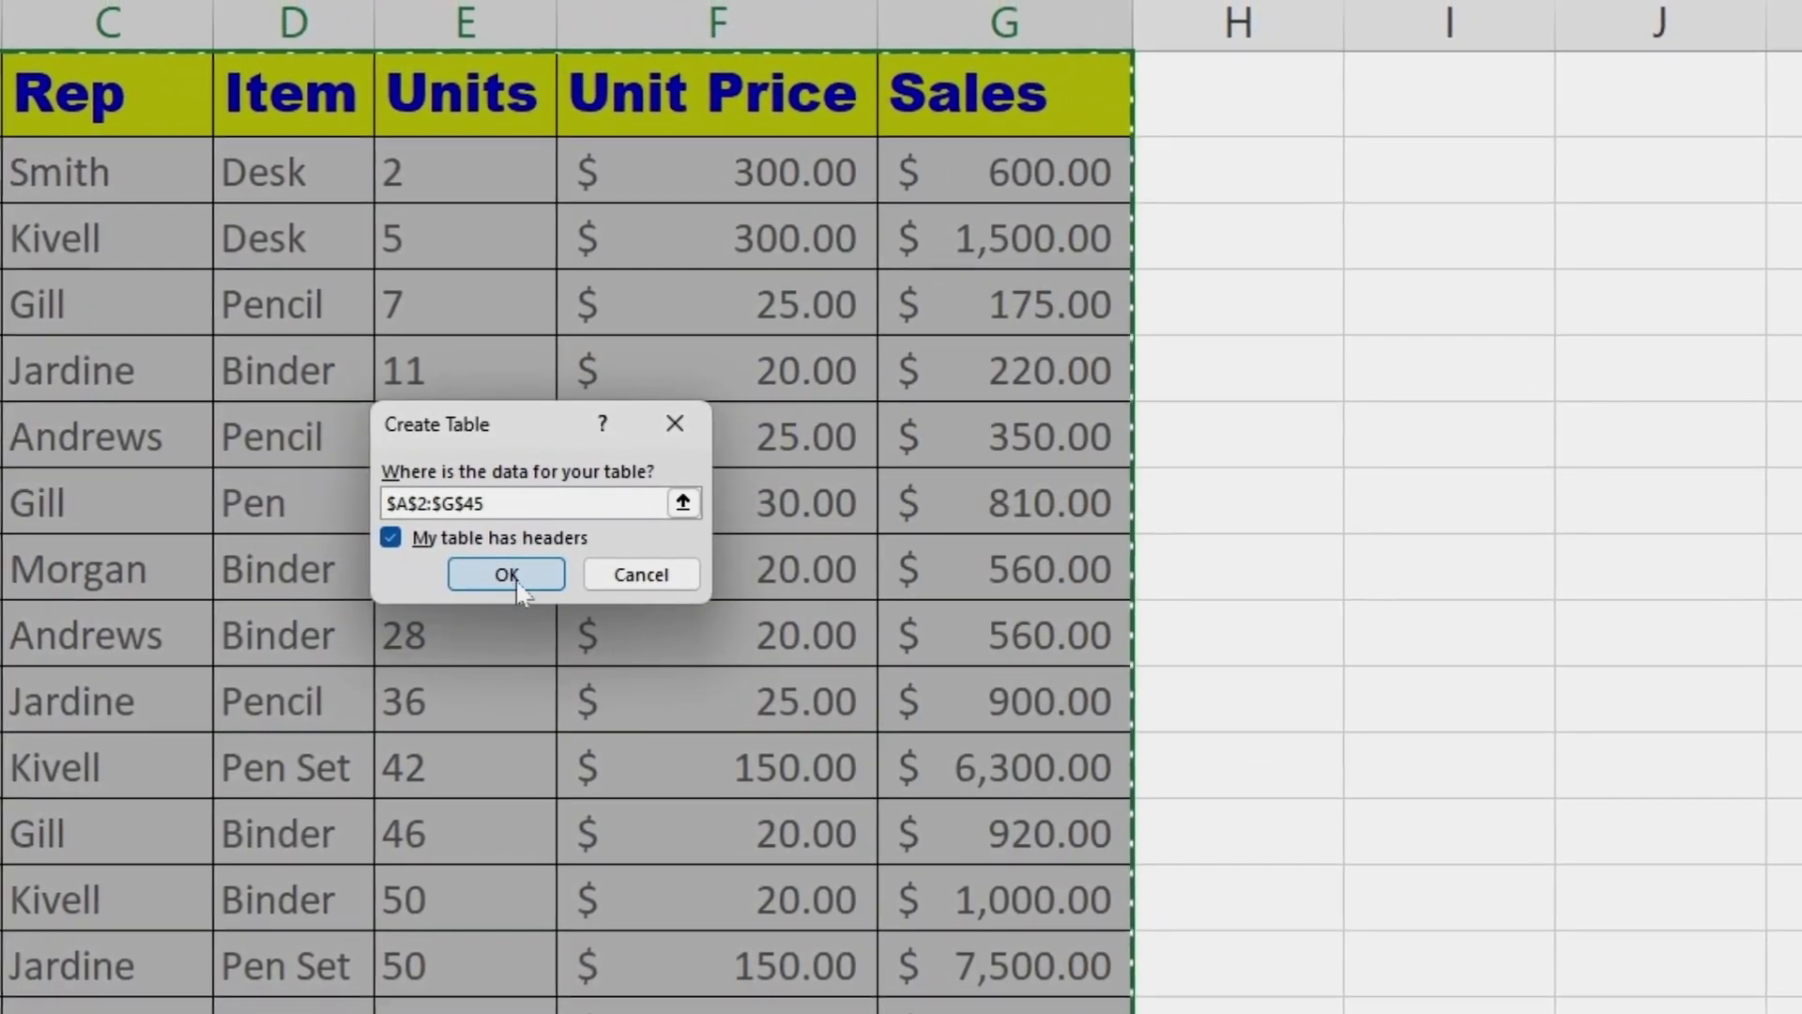
click(507, 575)
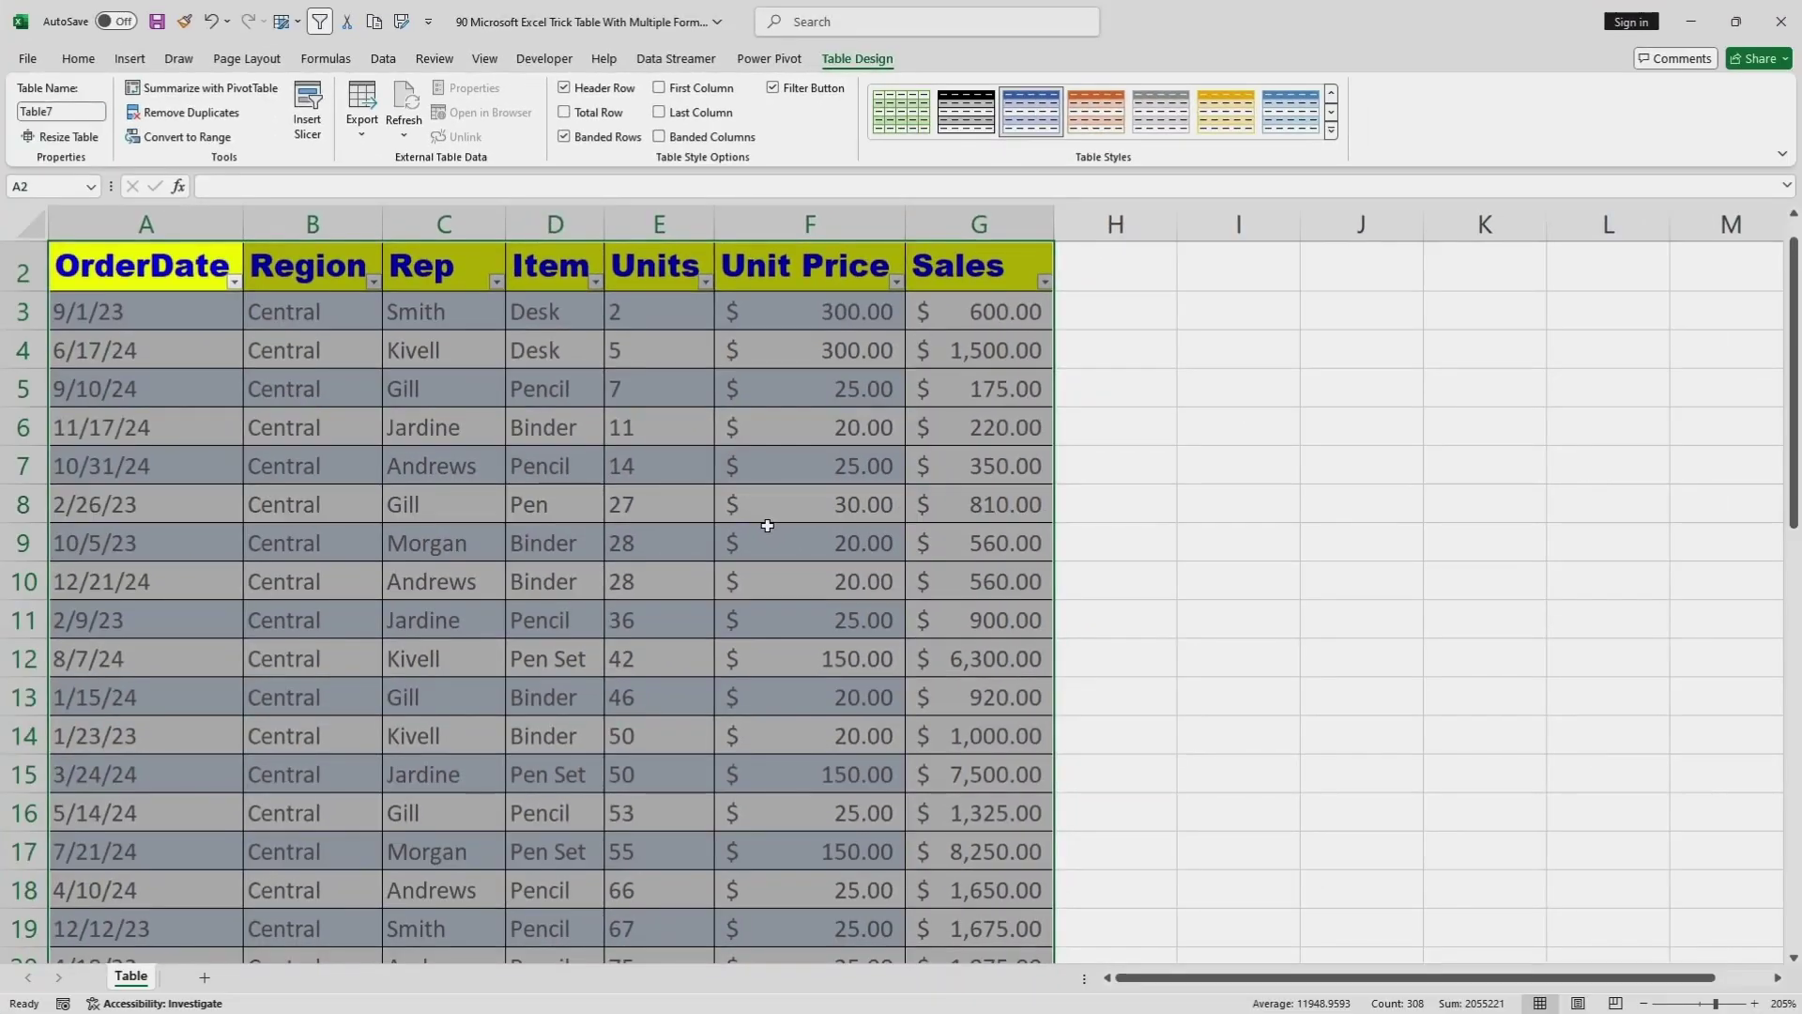
Apply the light table style with a black header and grey banded rows to the table
click(1333, 132)
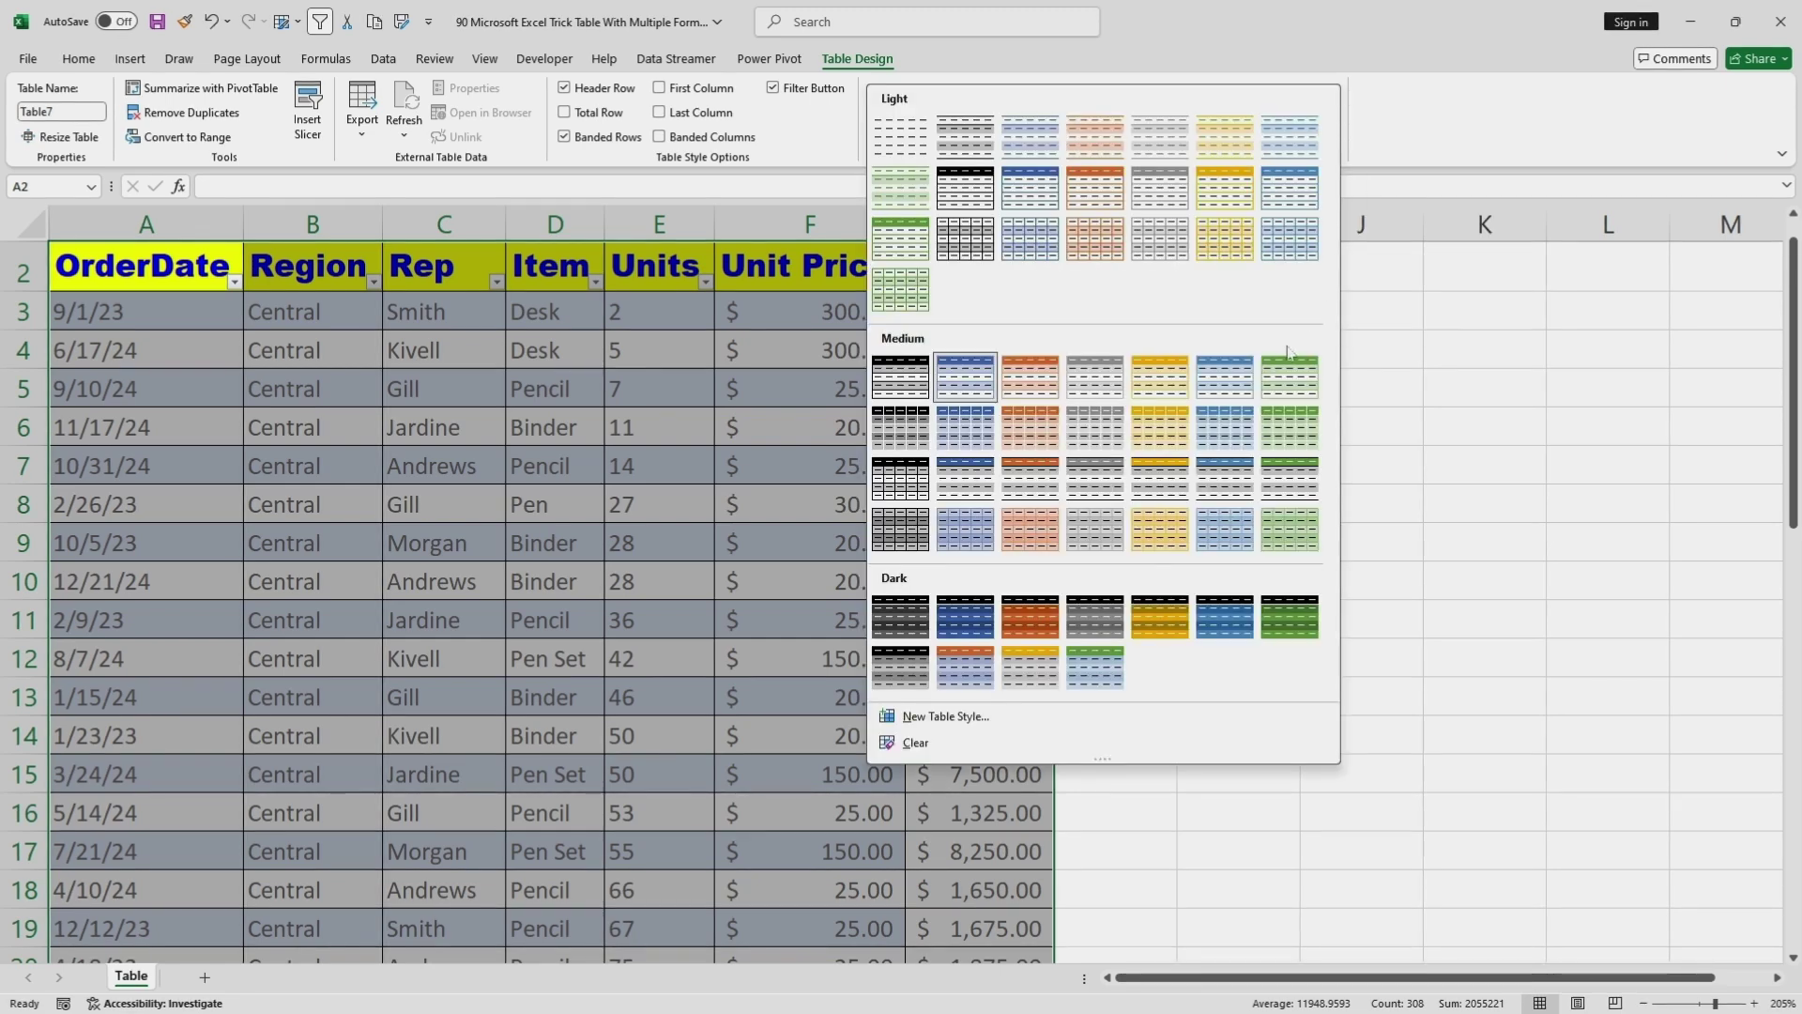
click(1112, 199)
click(1331, 130)
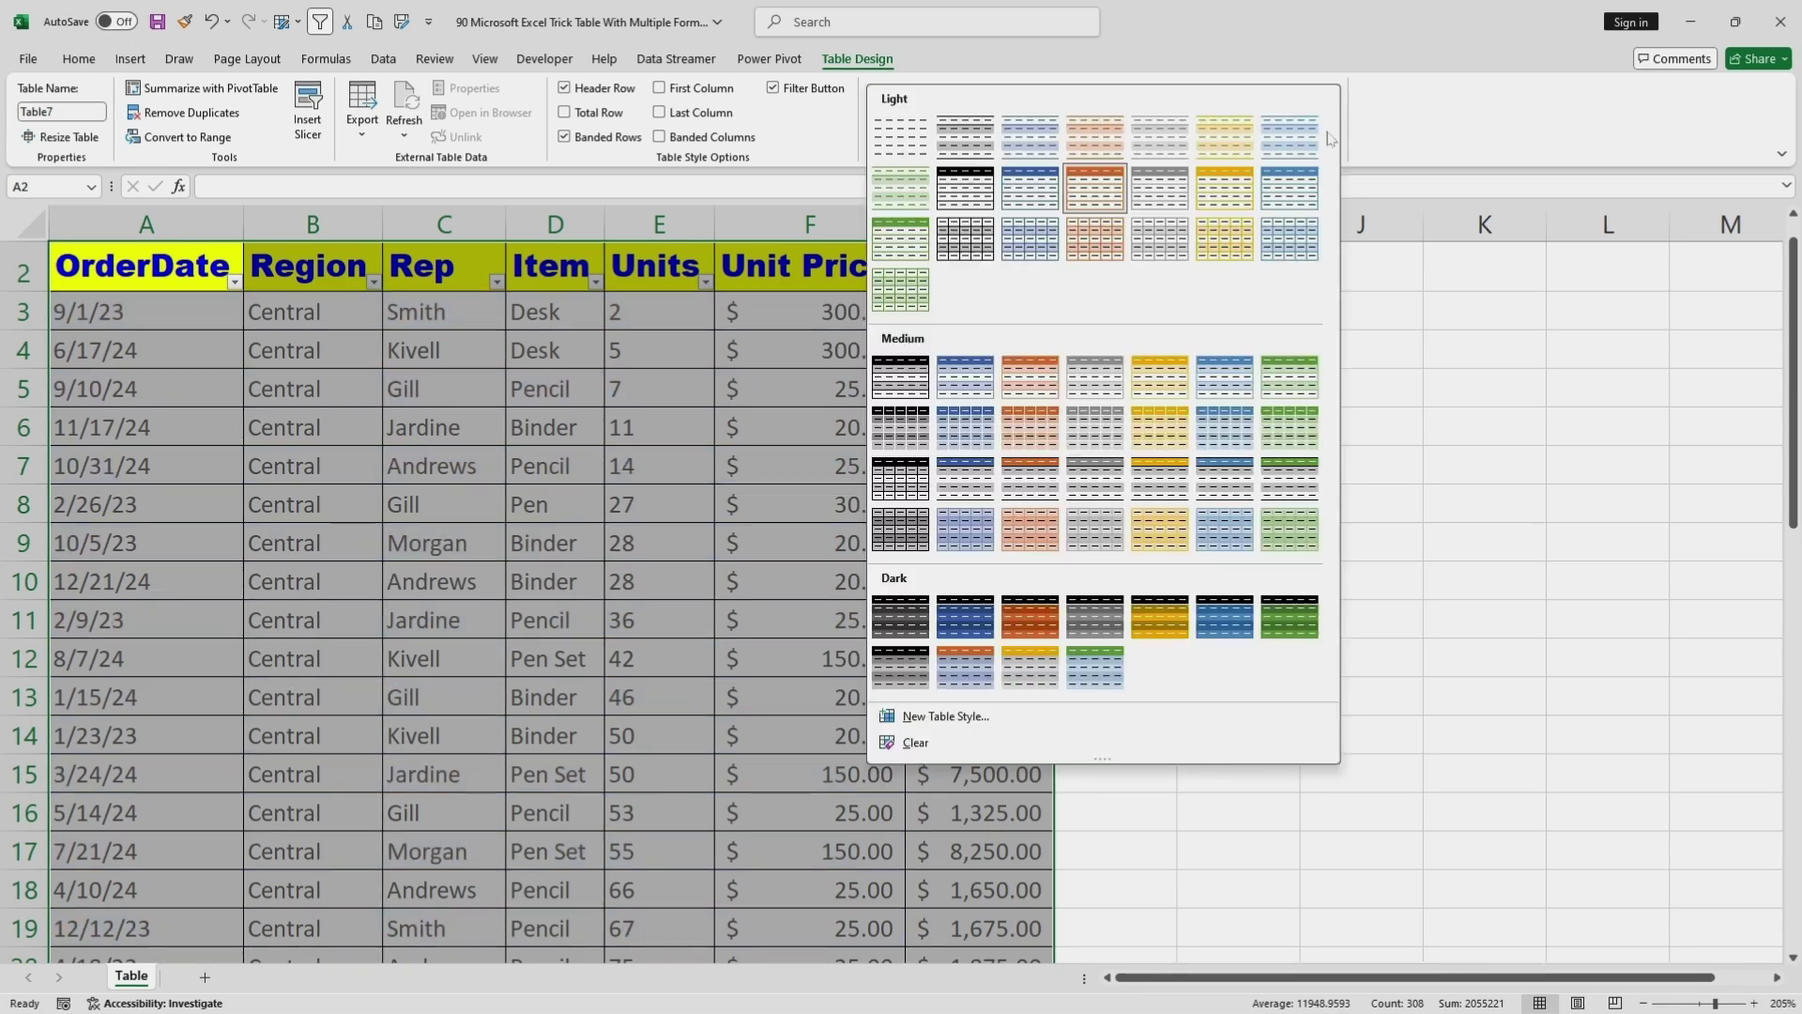
click(965, 187)
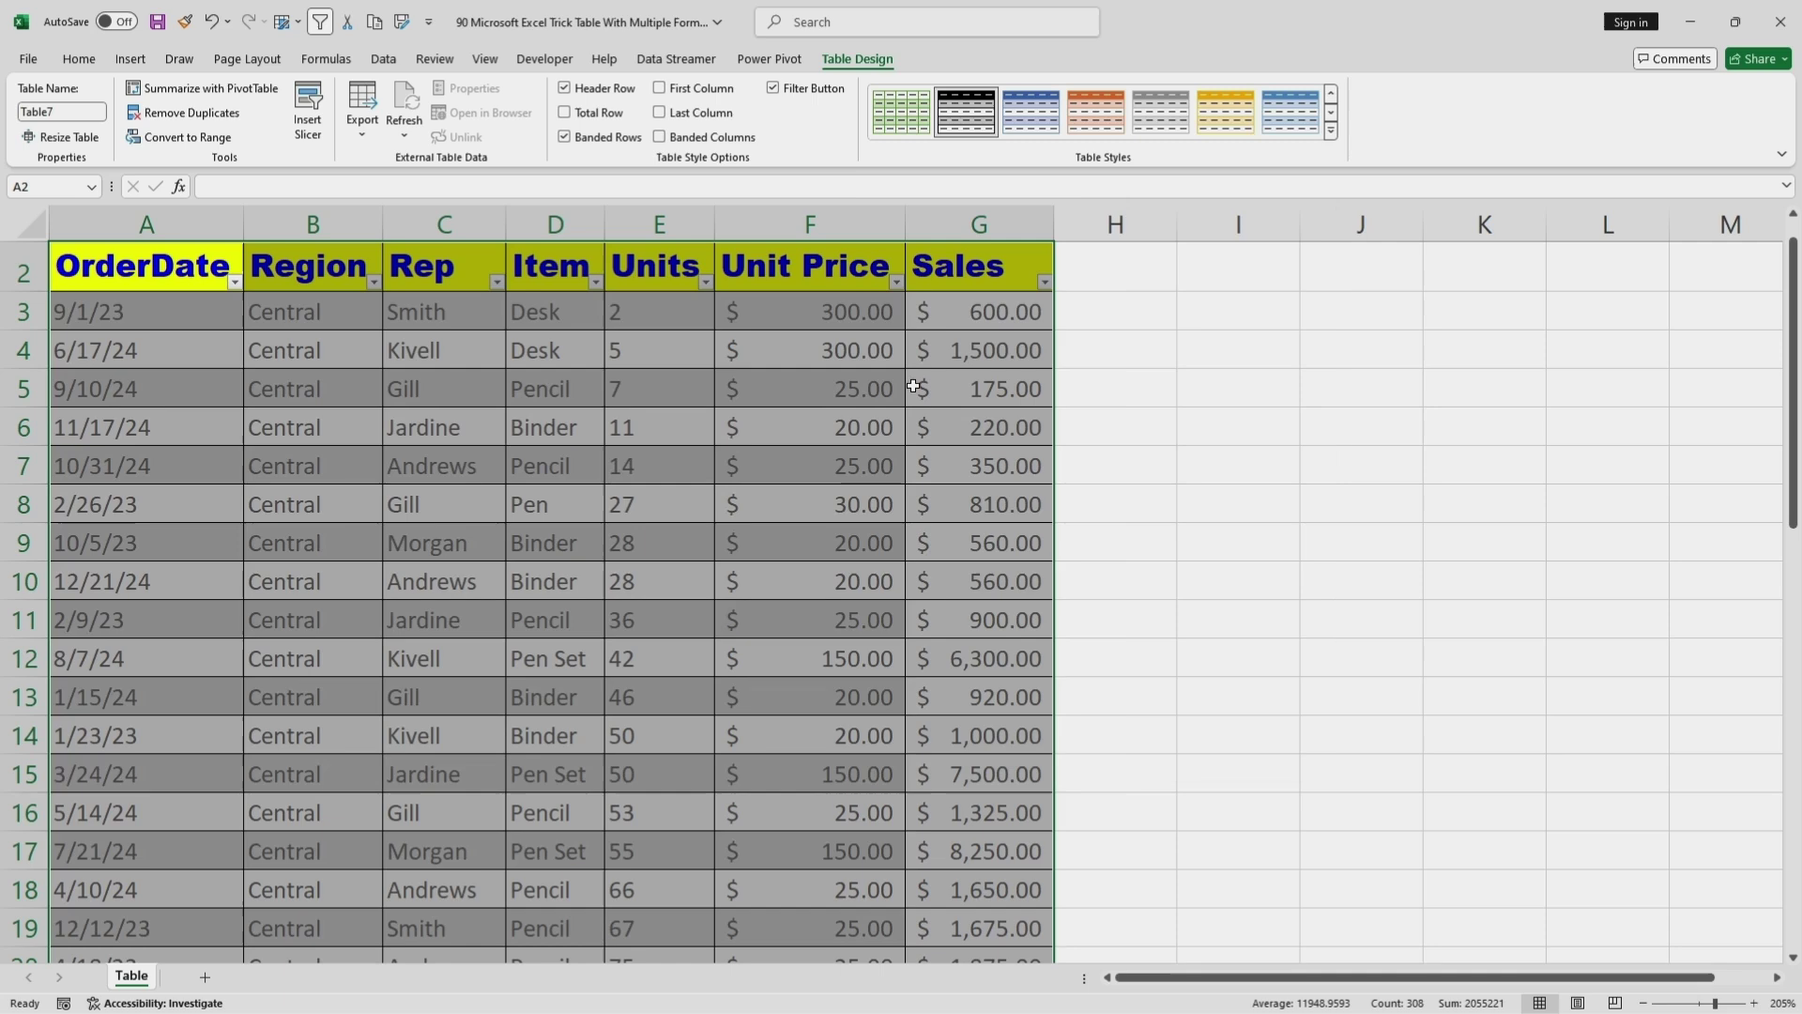
click(793, 476)
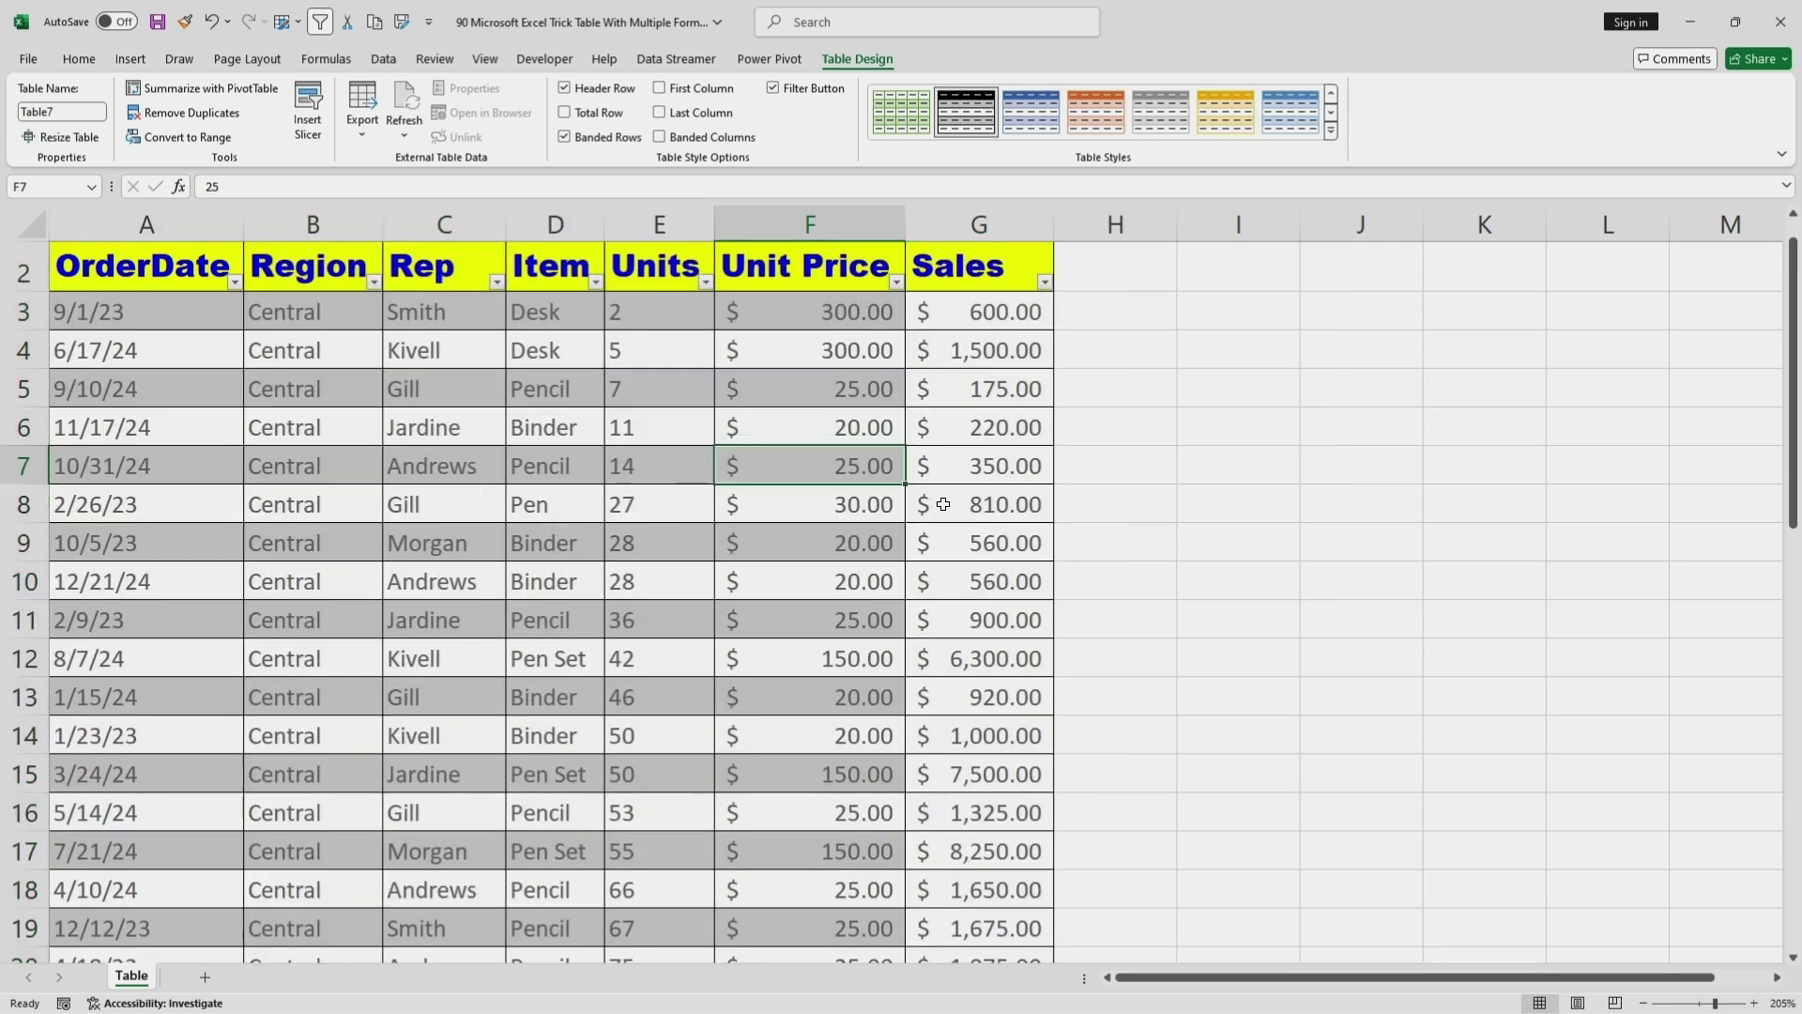
Add a total row to the table and autofit the width of the Sales column
scroll(943, 504, down, 8)
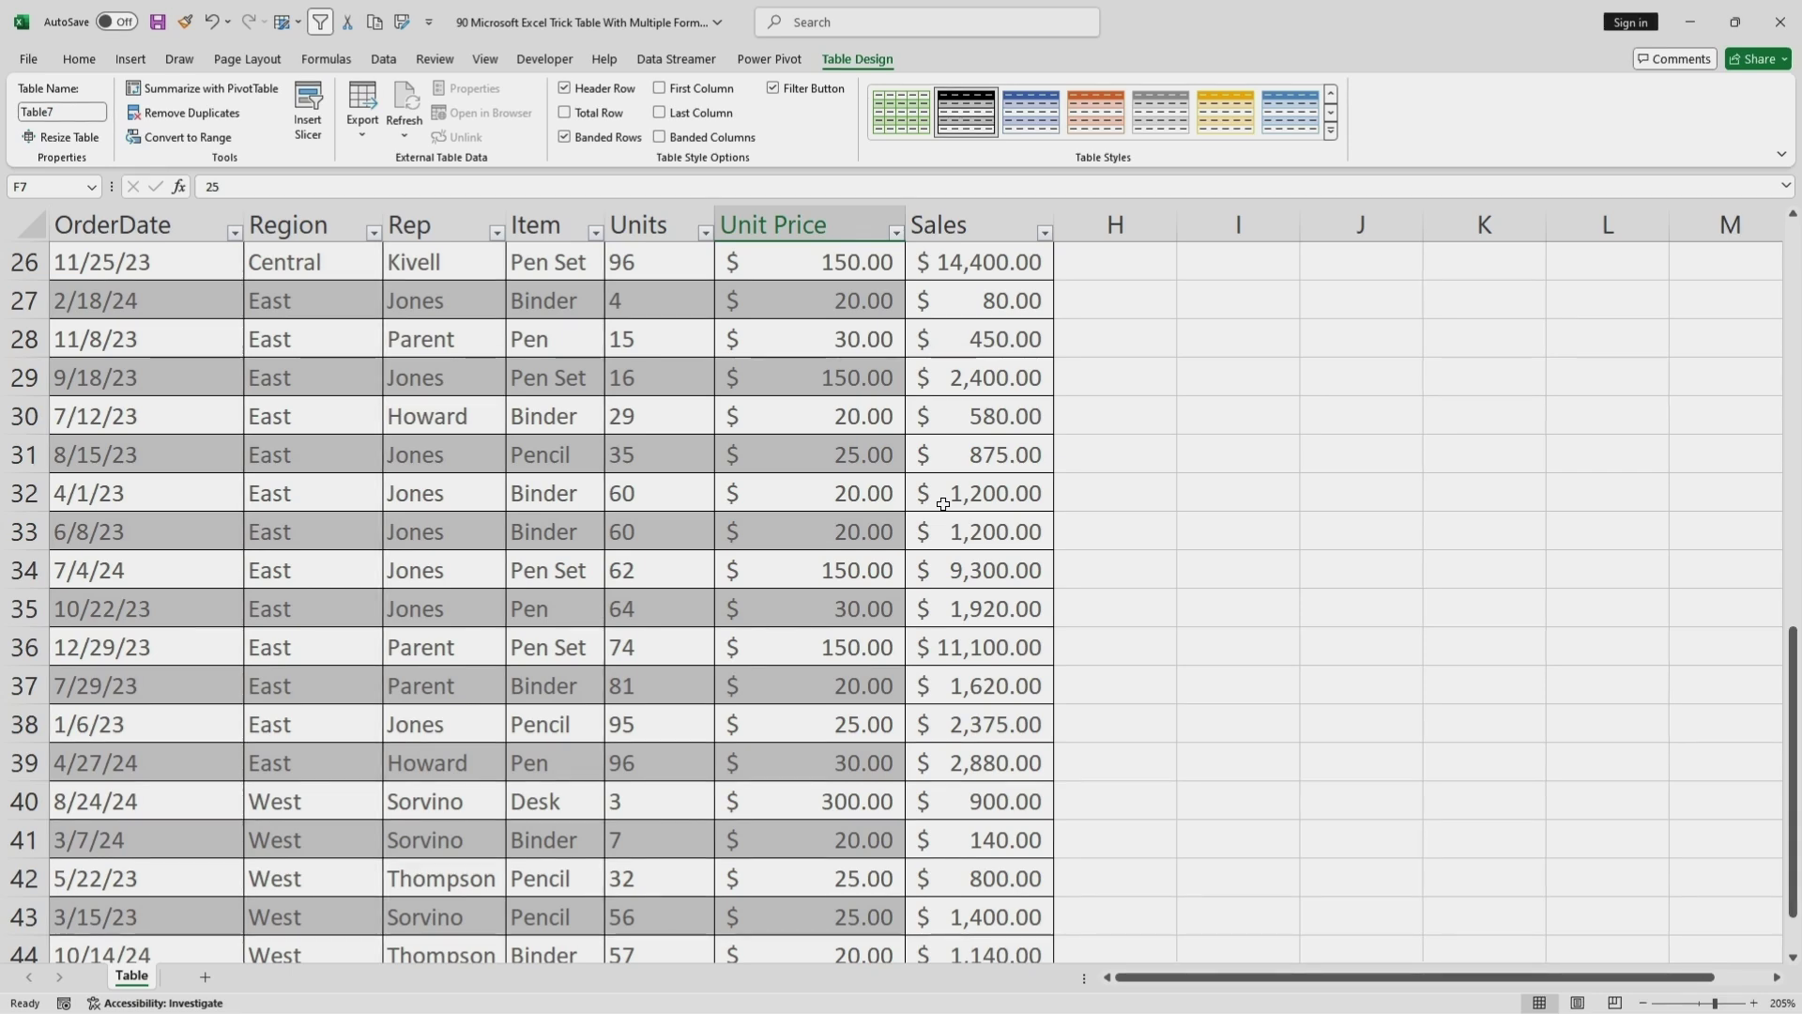
scroll(943, 504, up, 7)
scroll(943, 504, down, 4)
scroll(943, 504, down, 6)
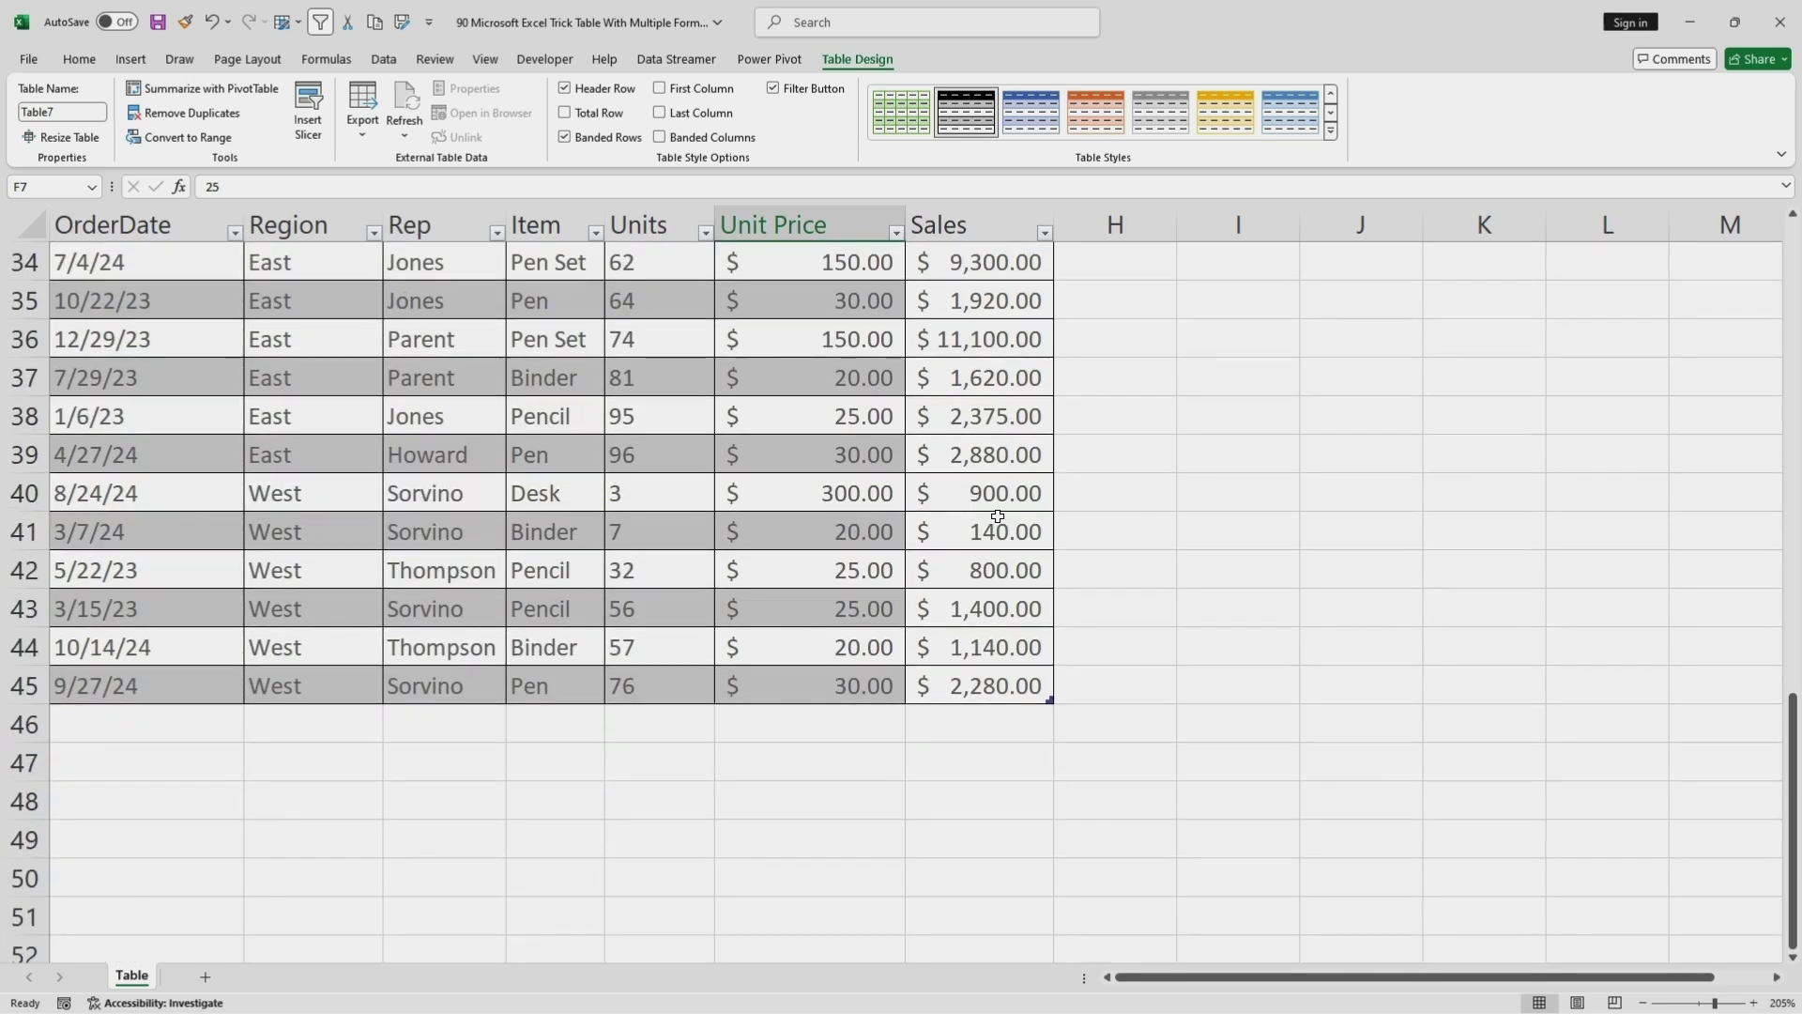
scroll(958, 504, up, 11)
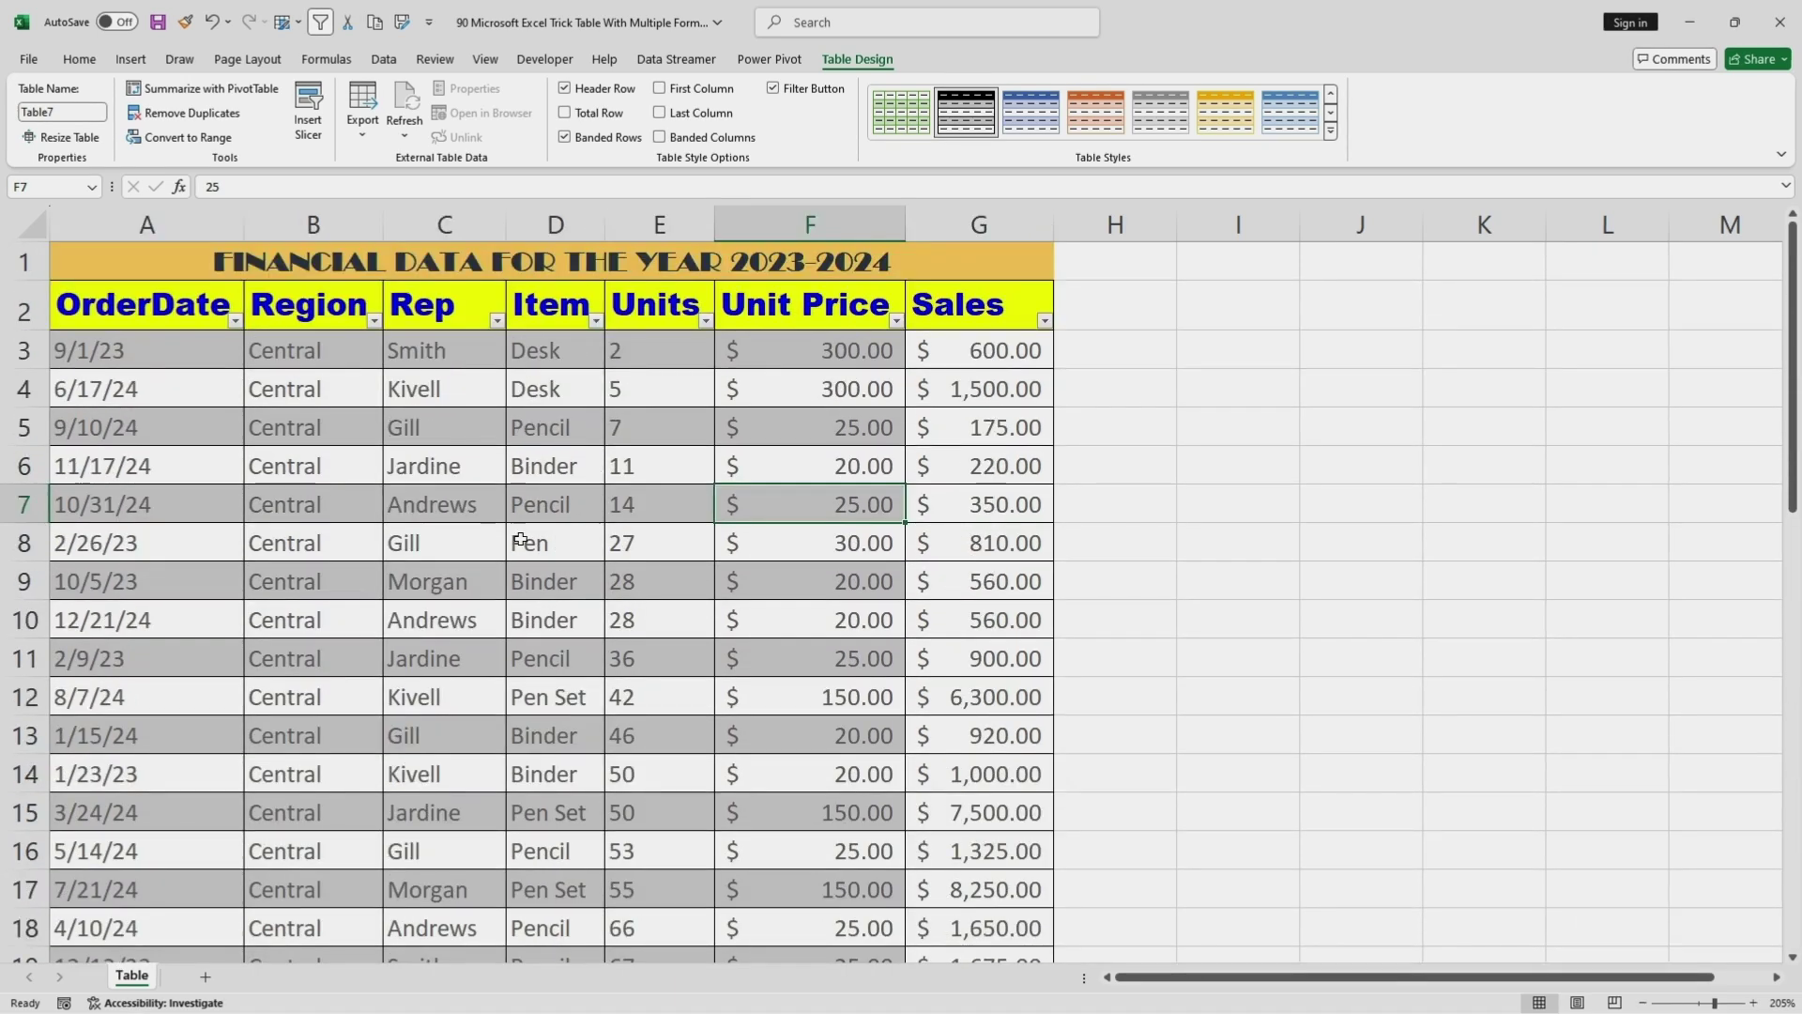
click(433, 499)
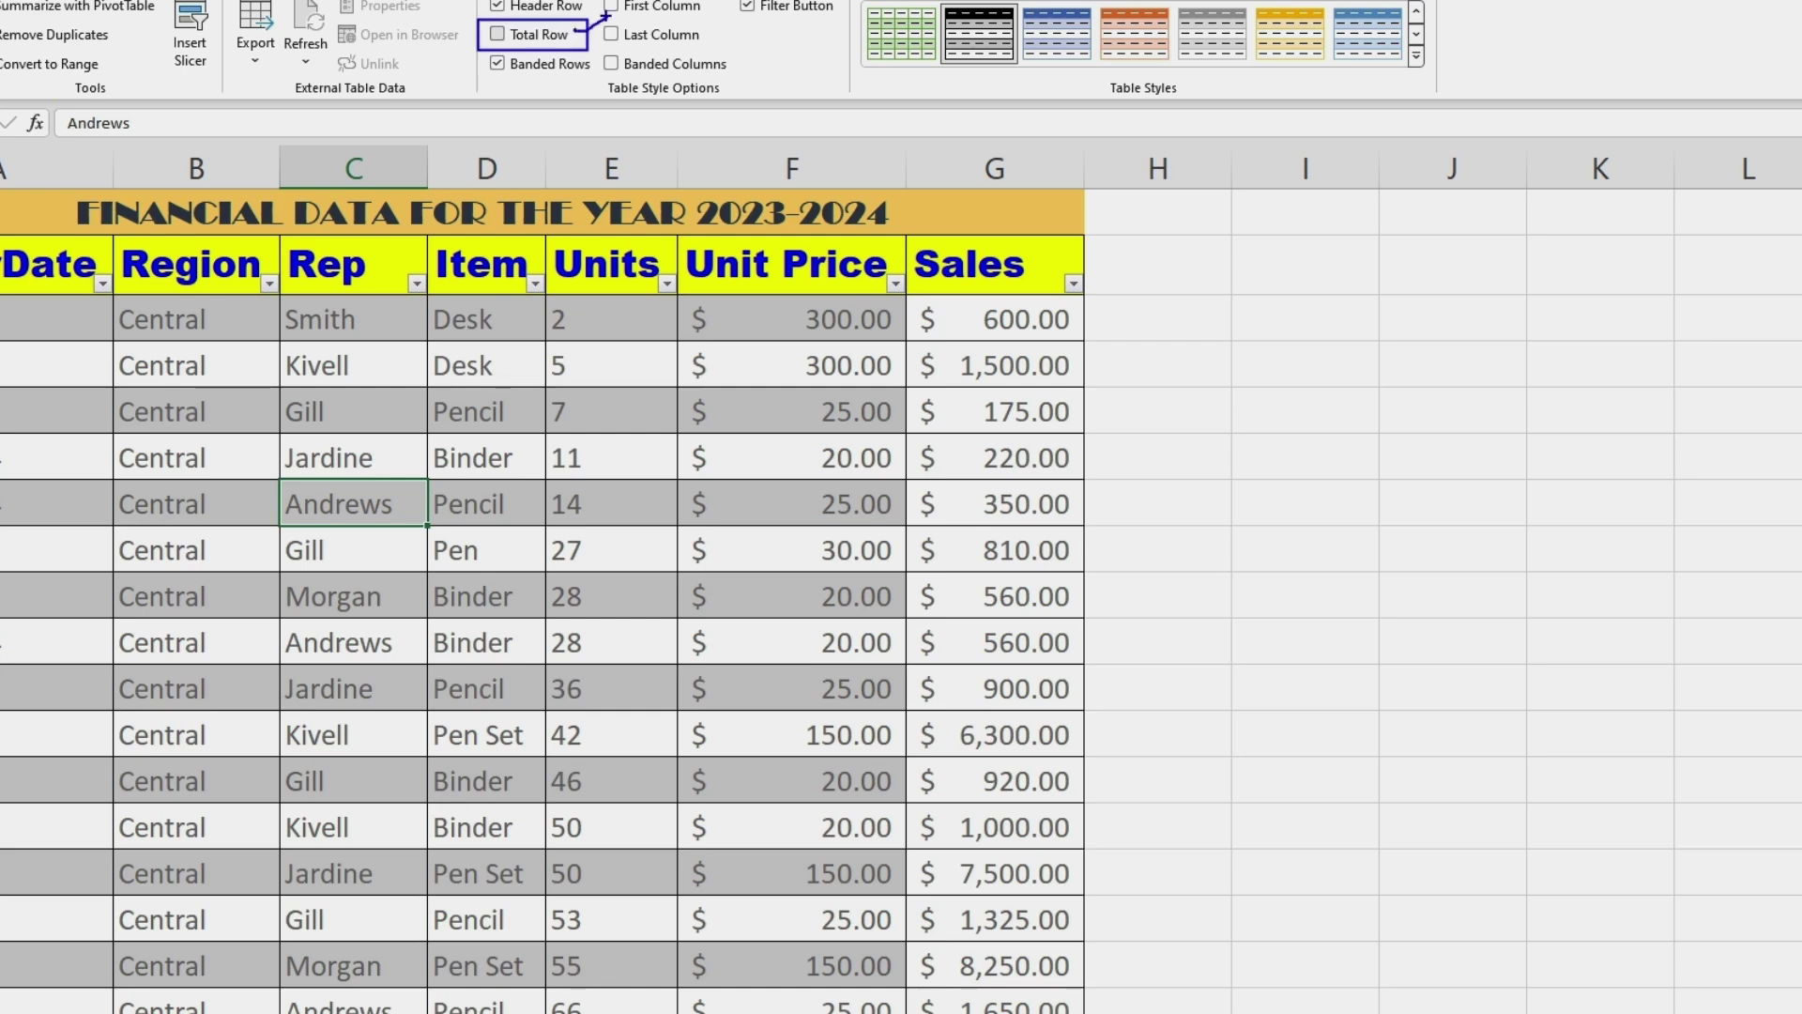
click(497, 34)
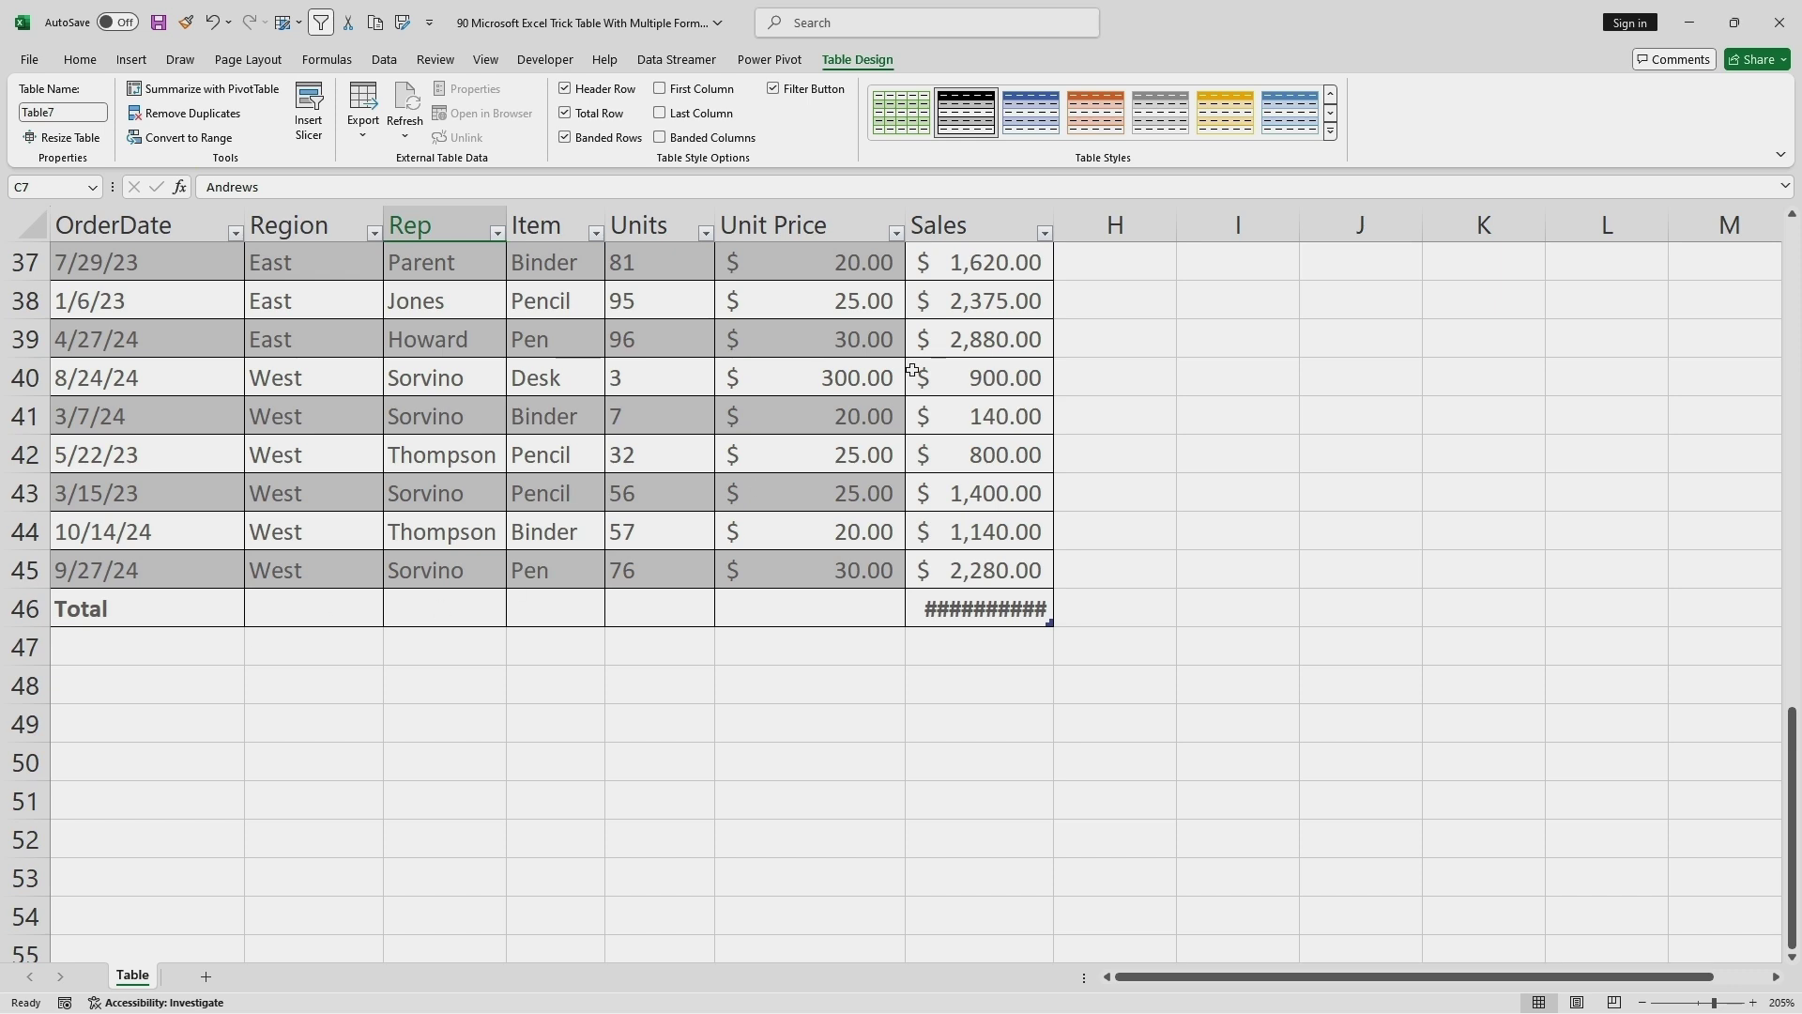
double_click(1054, 217)
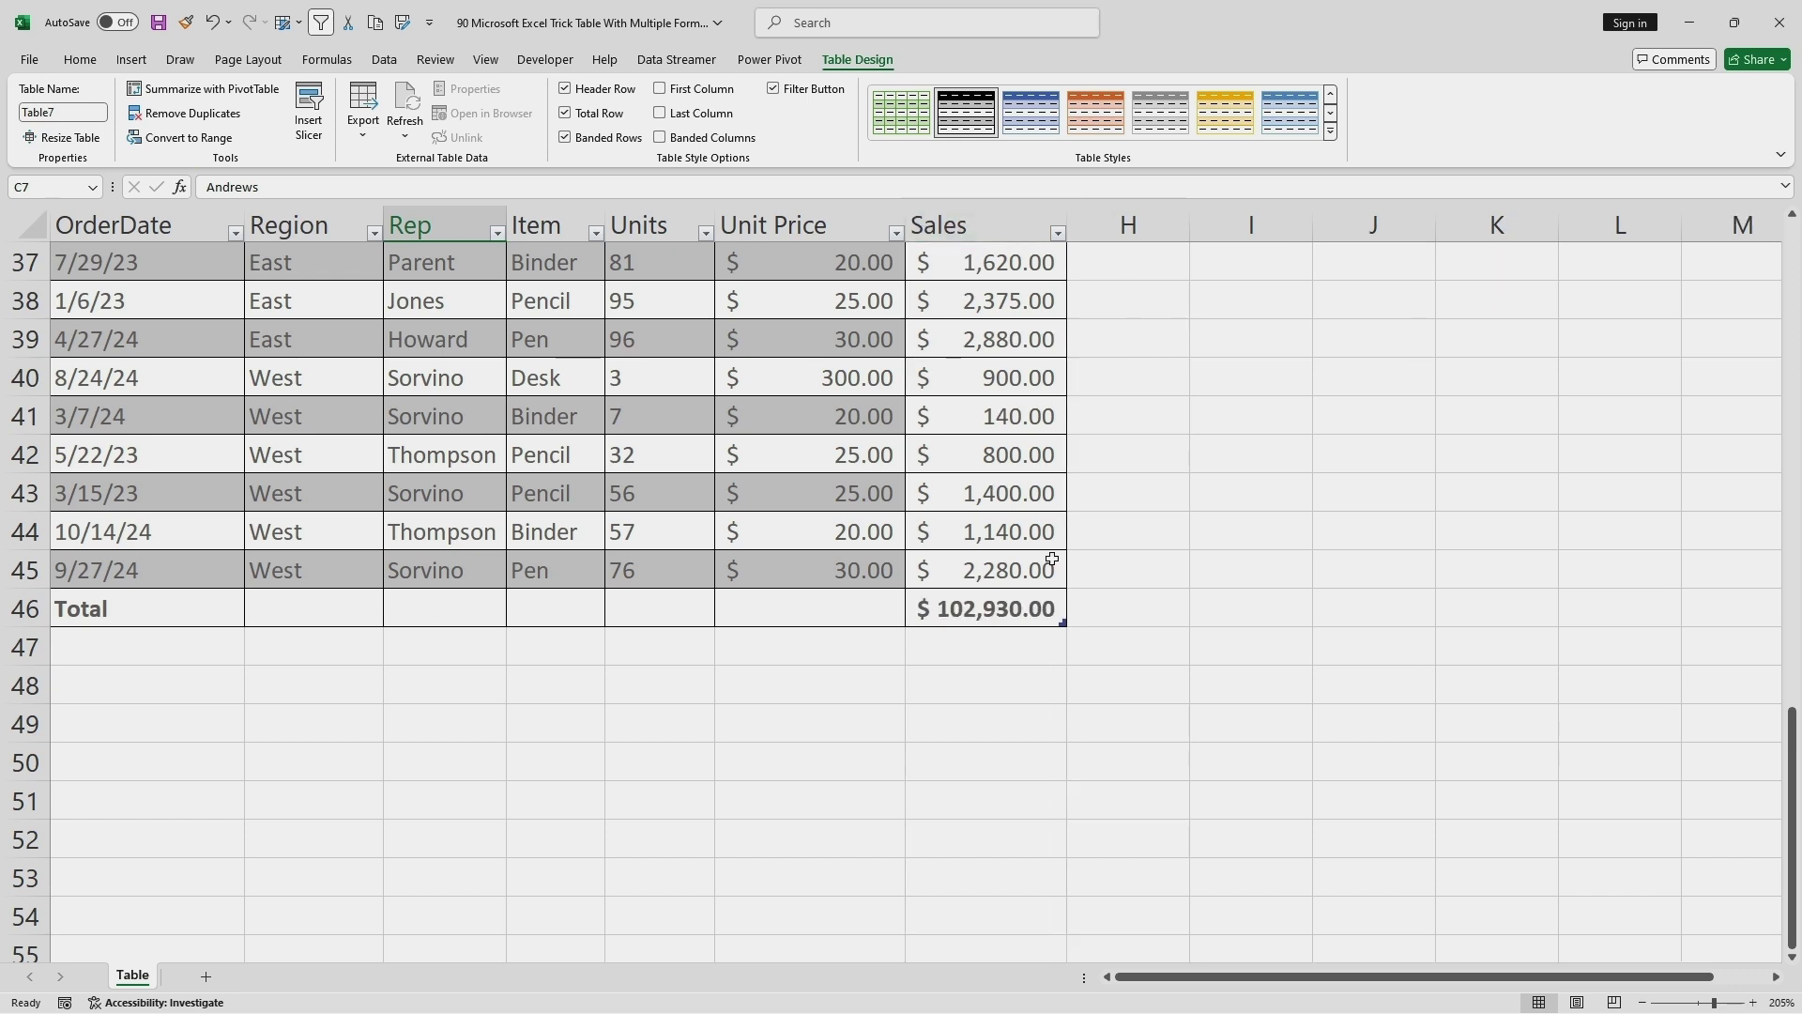
Change the calculation in the total row's Sales cell to Count
click(928, 606)
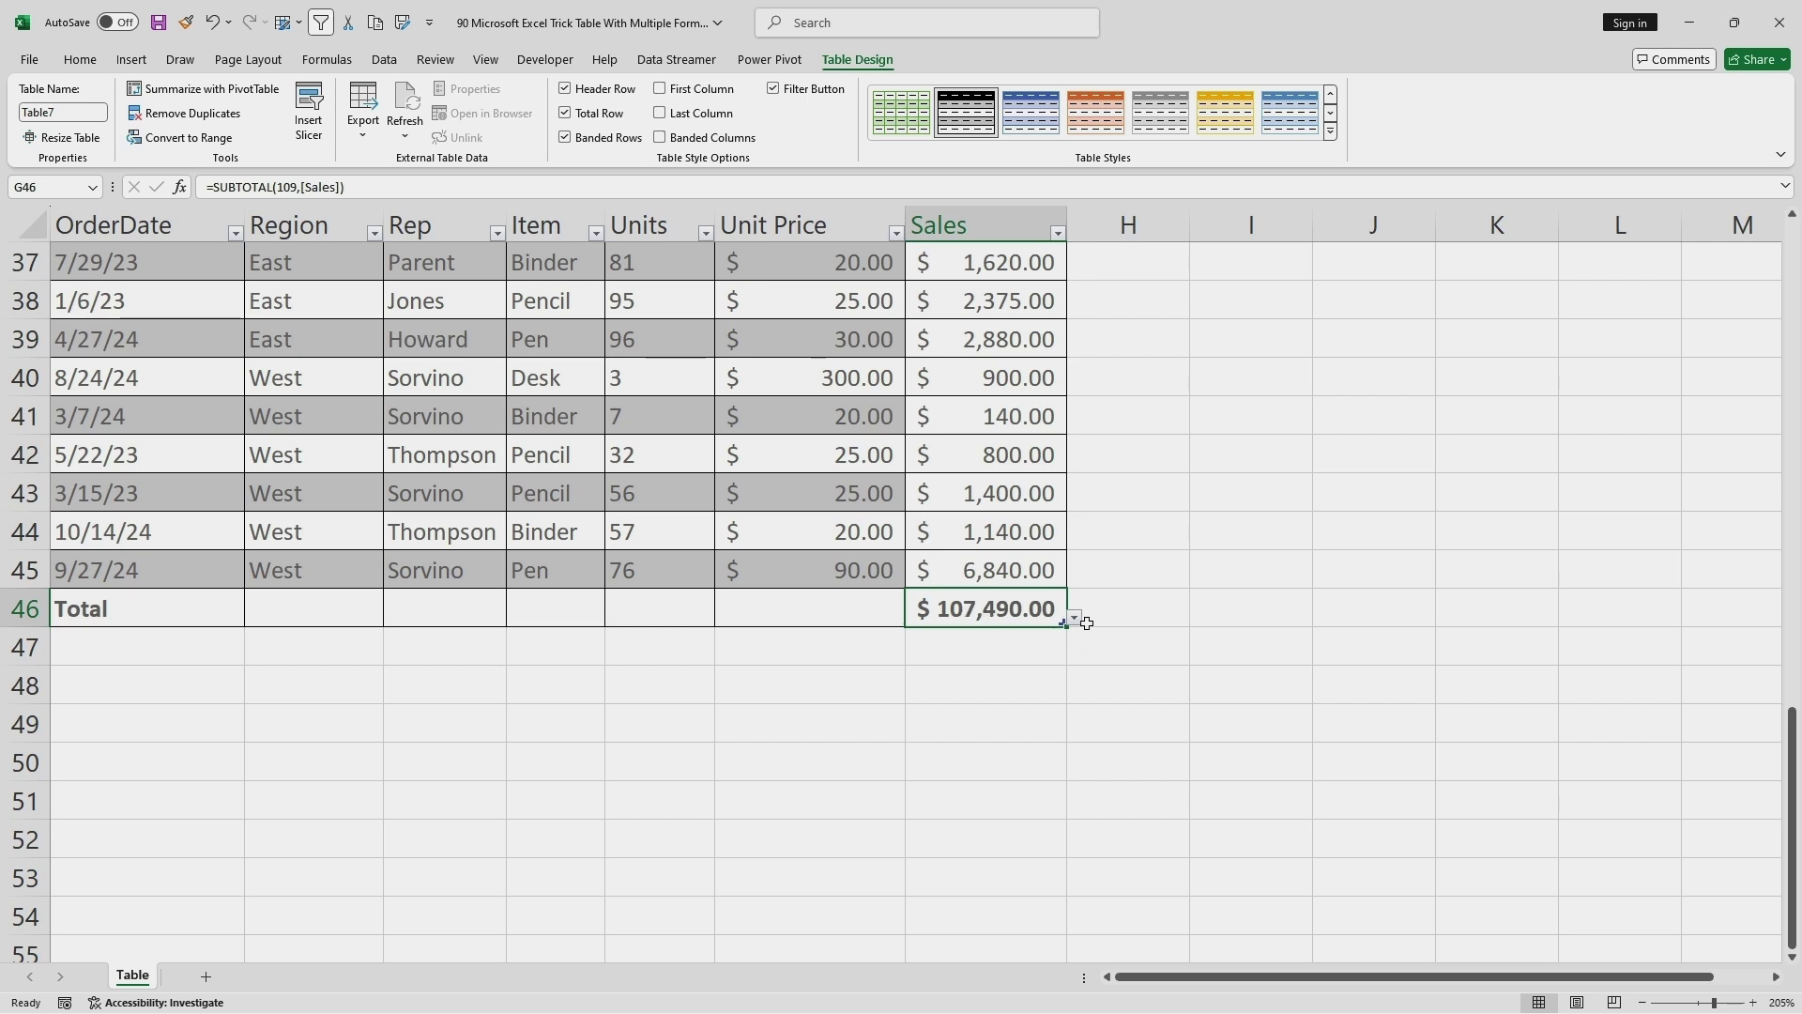
click(1074, 617)
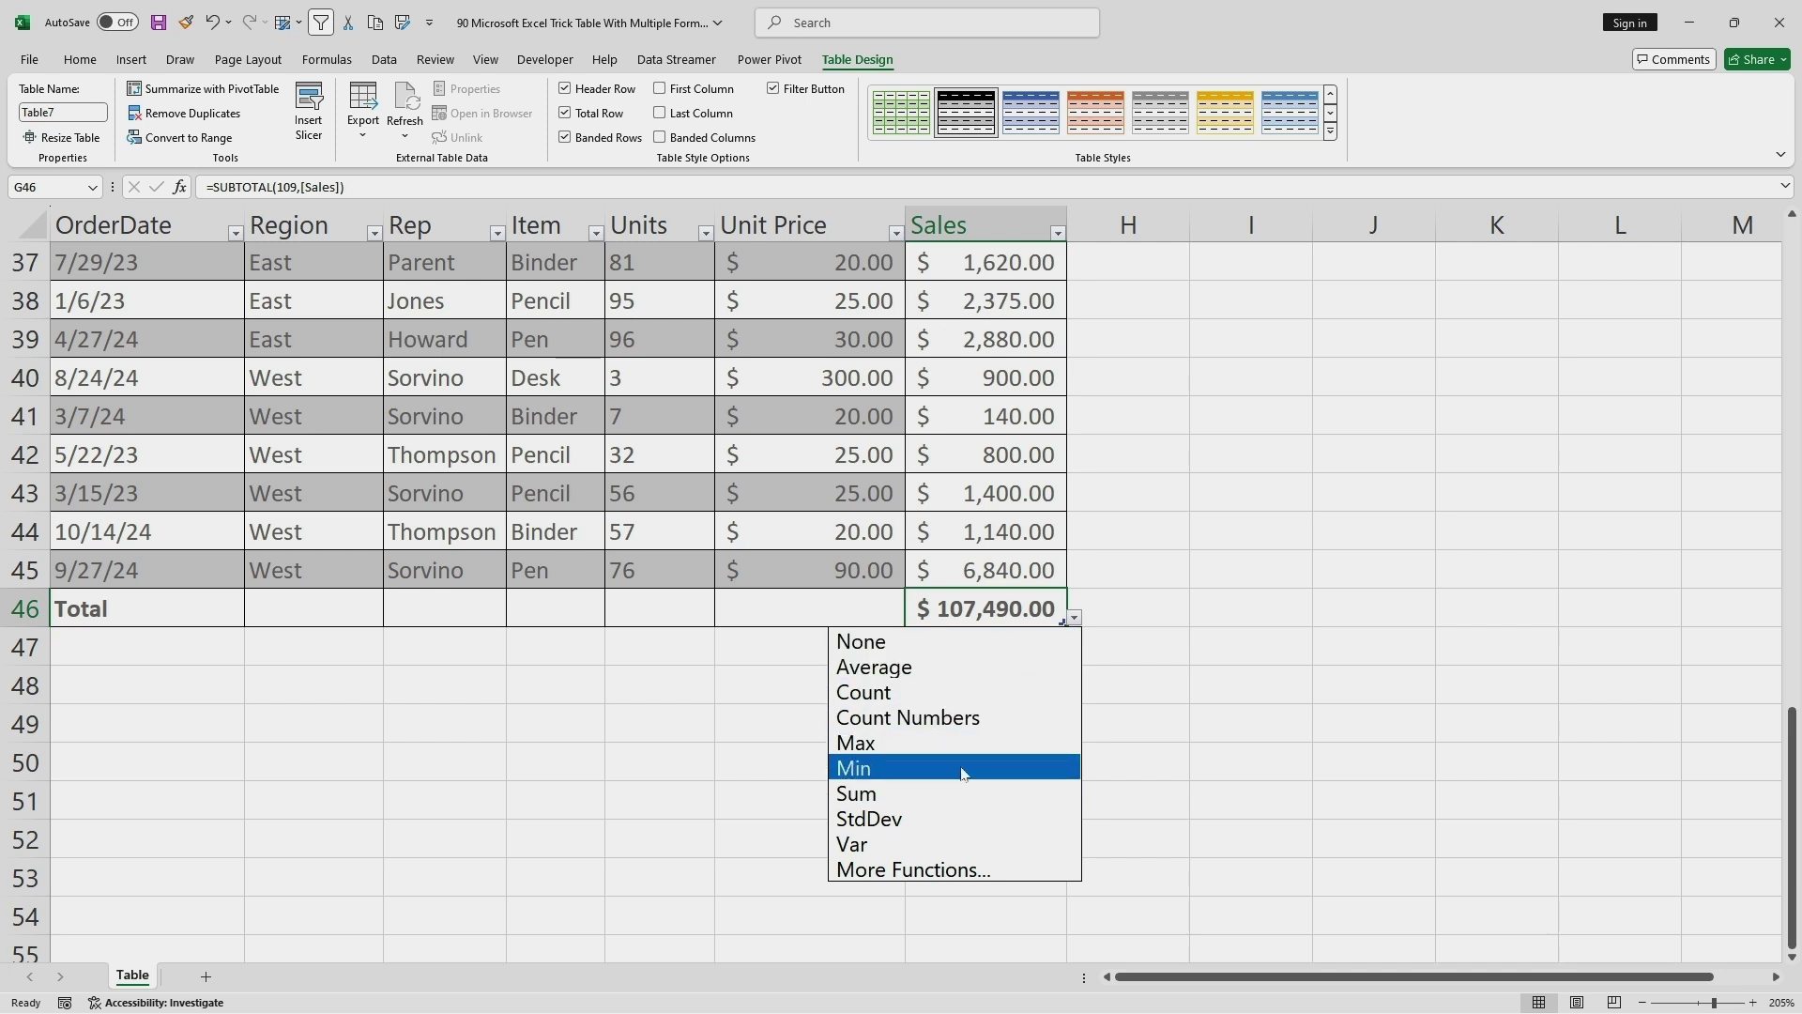
click(882, 699)
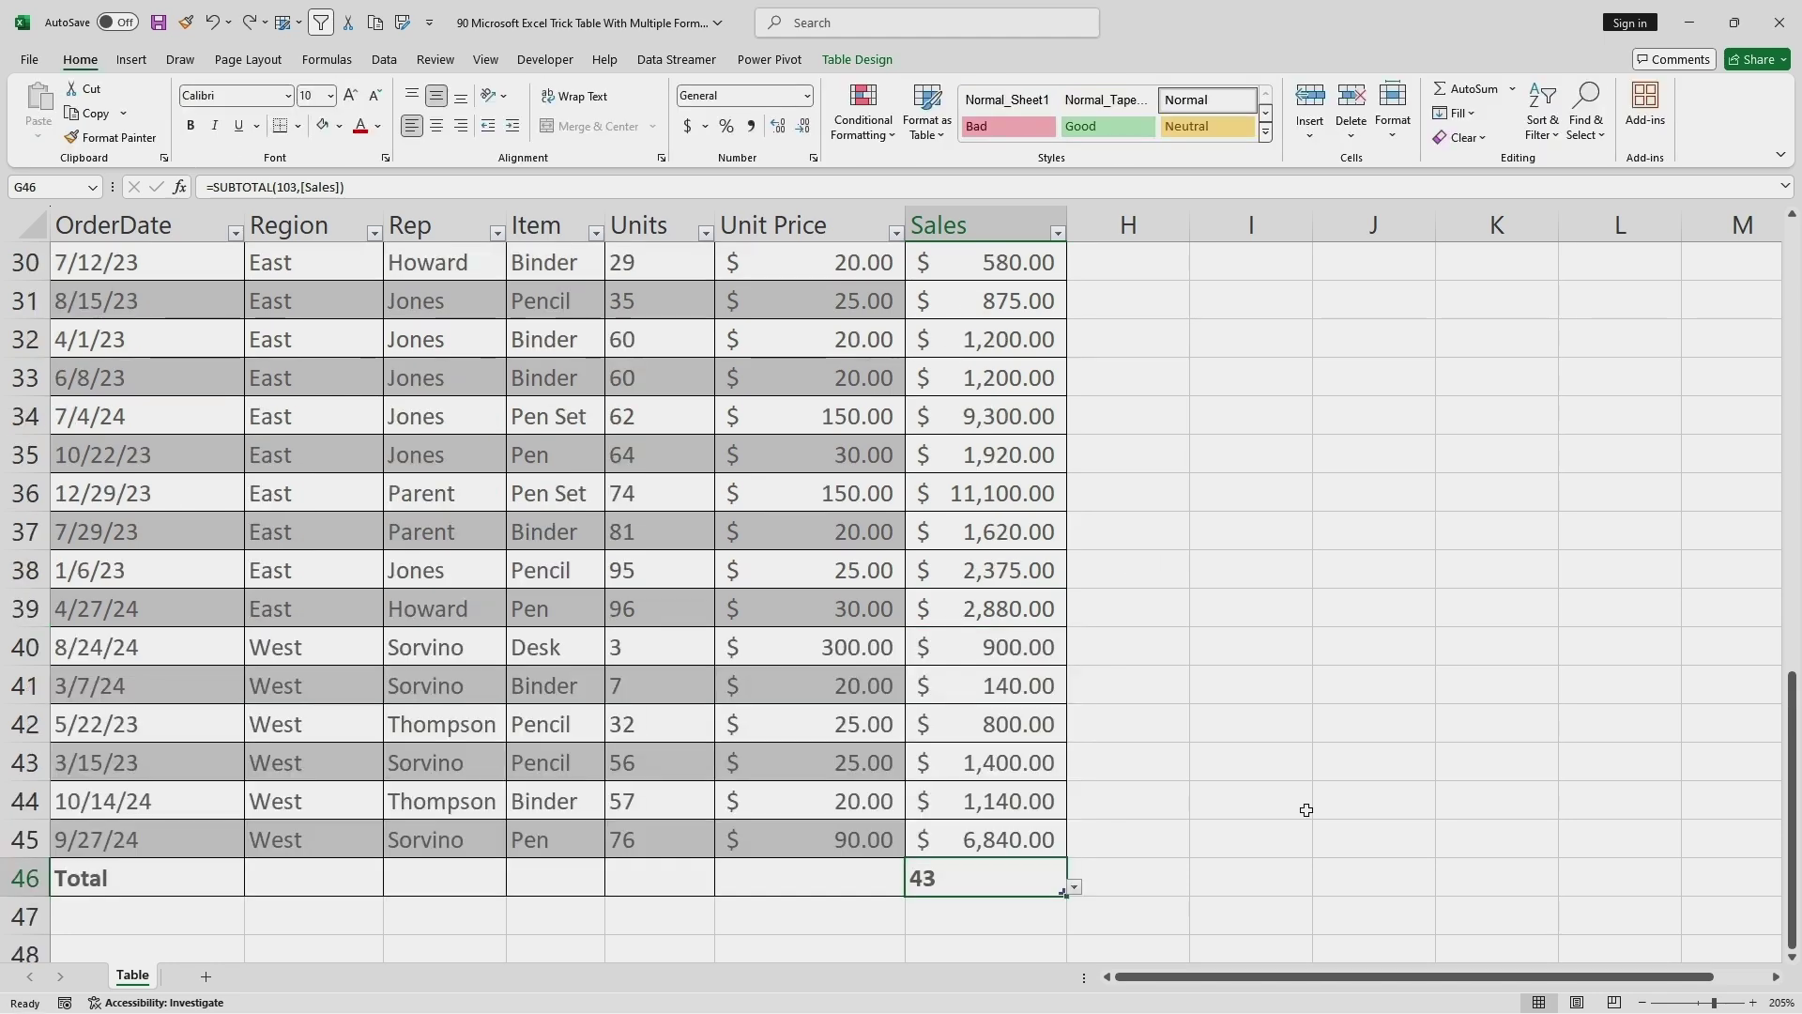
Select the Sales values G3:G45 and compare their status bar count with the total row
scroll(1306, 809, up, 10)
click(1005, 344)
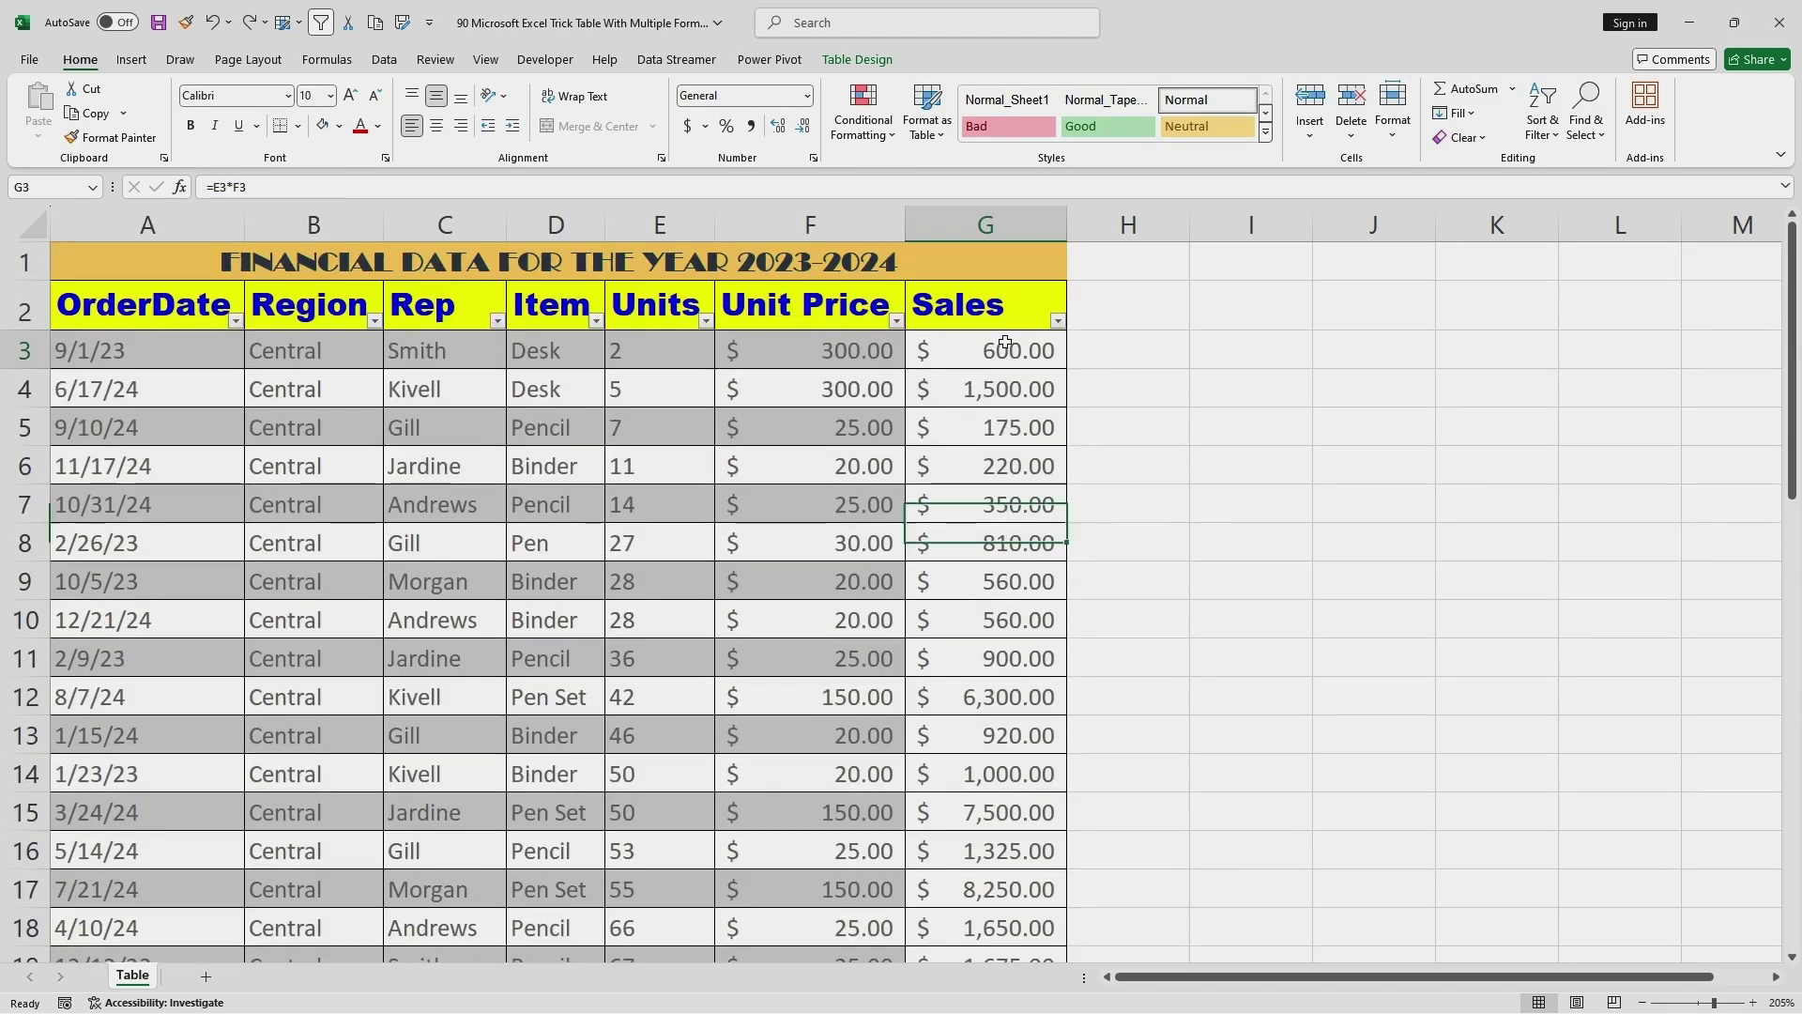
drag(1004, 344, 1066, 845)
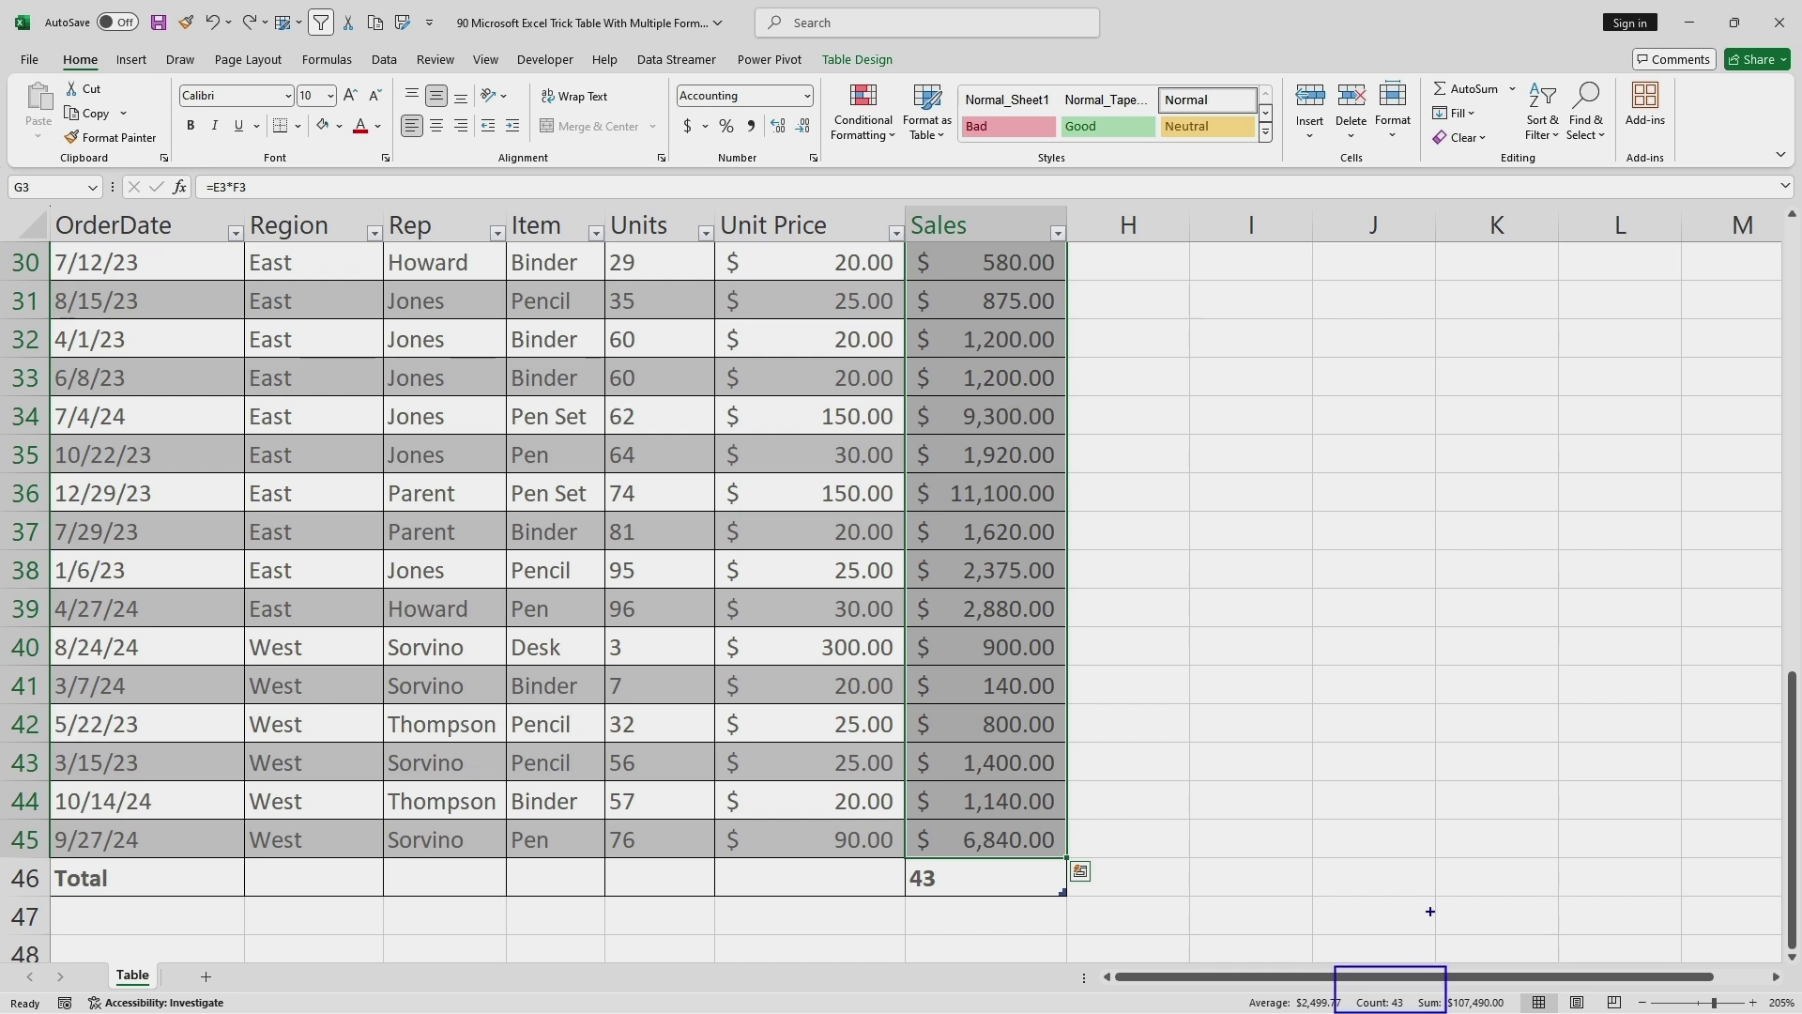
drag(1430, 911, 1420, 958)
drag(1007, 873, 1034, 864)
key(Escape)
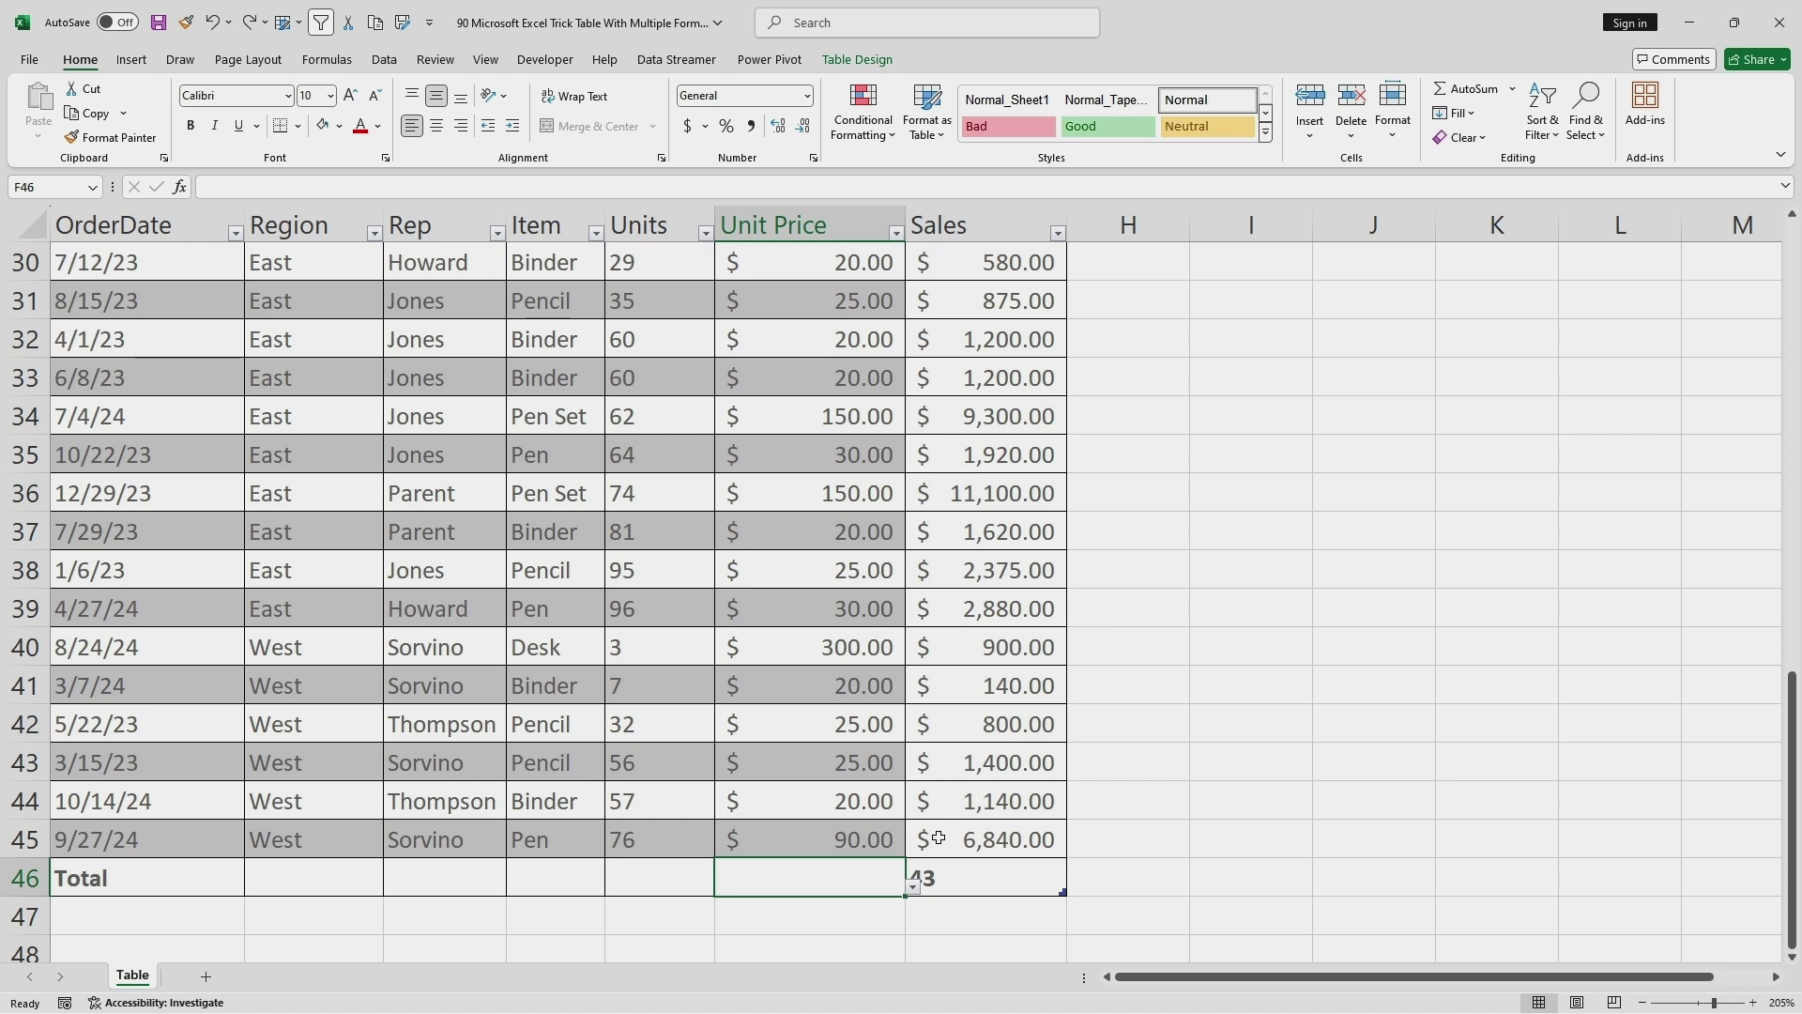
Set the total row to show Average for Unit Price and Sum for Sales
click(913, 887)
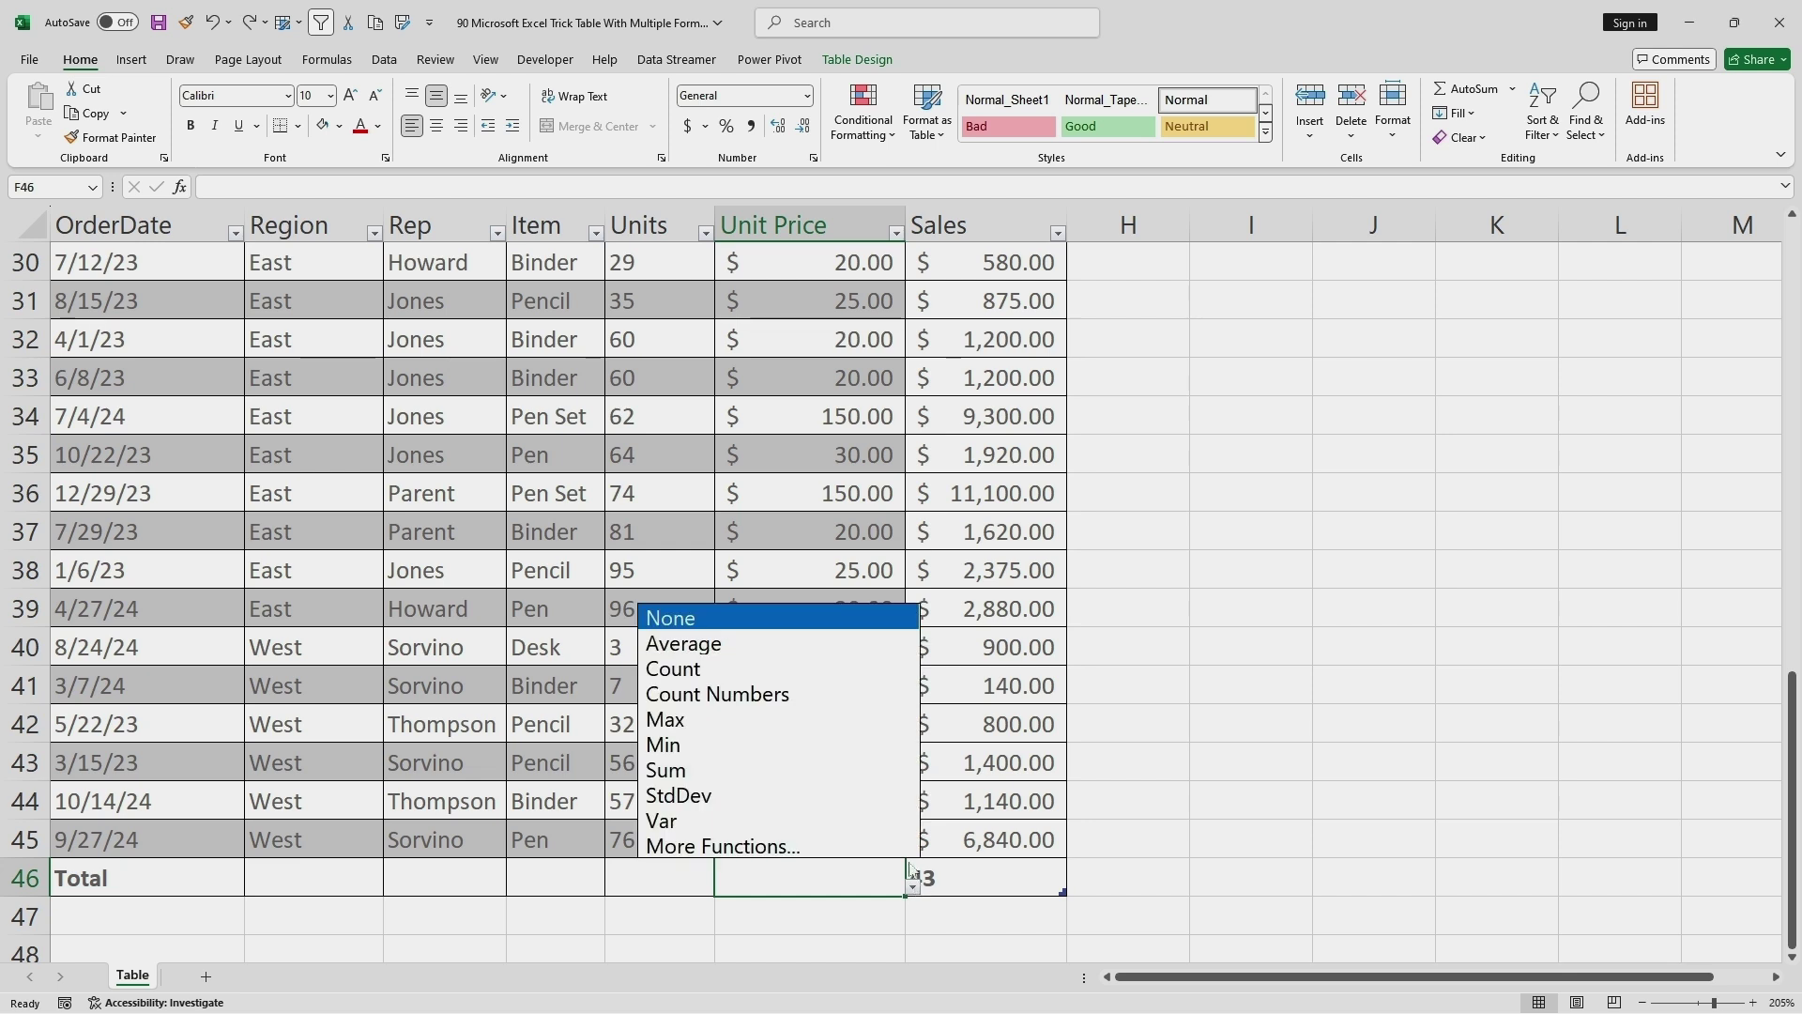
click(752, 645)
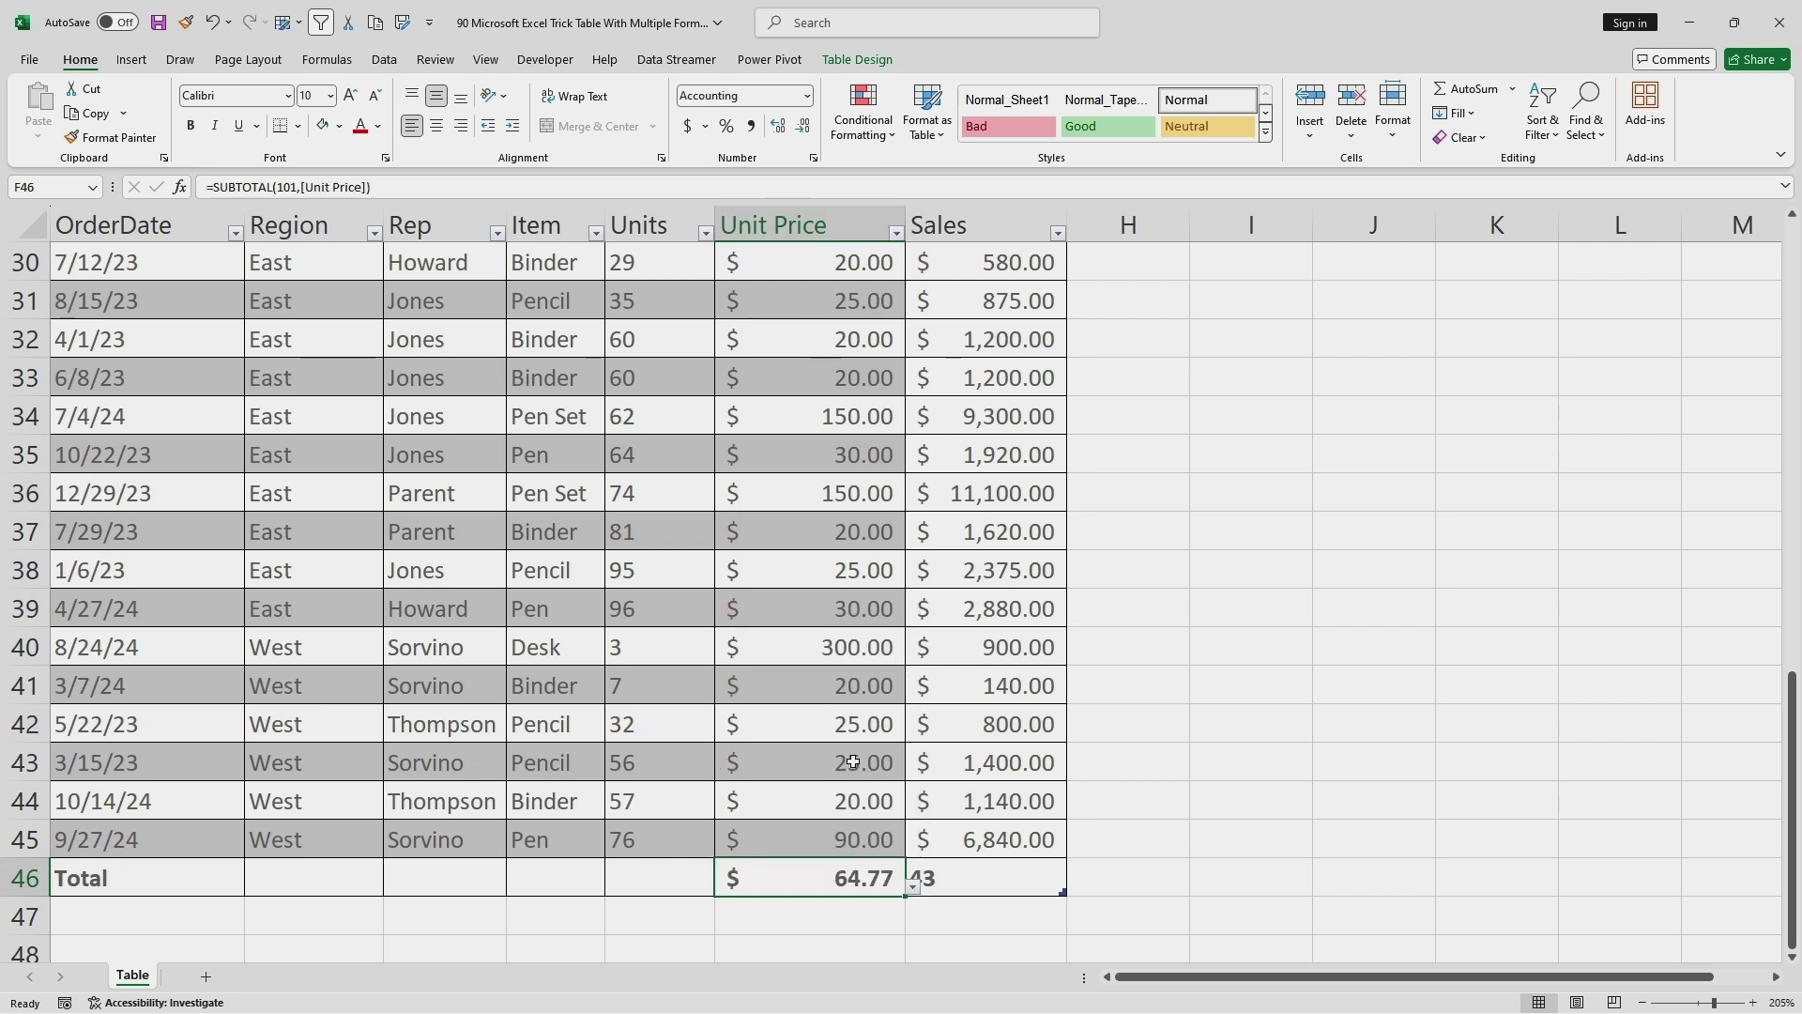
click(997, 877)
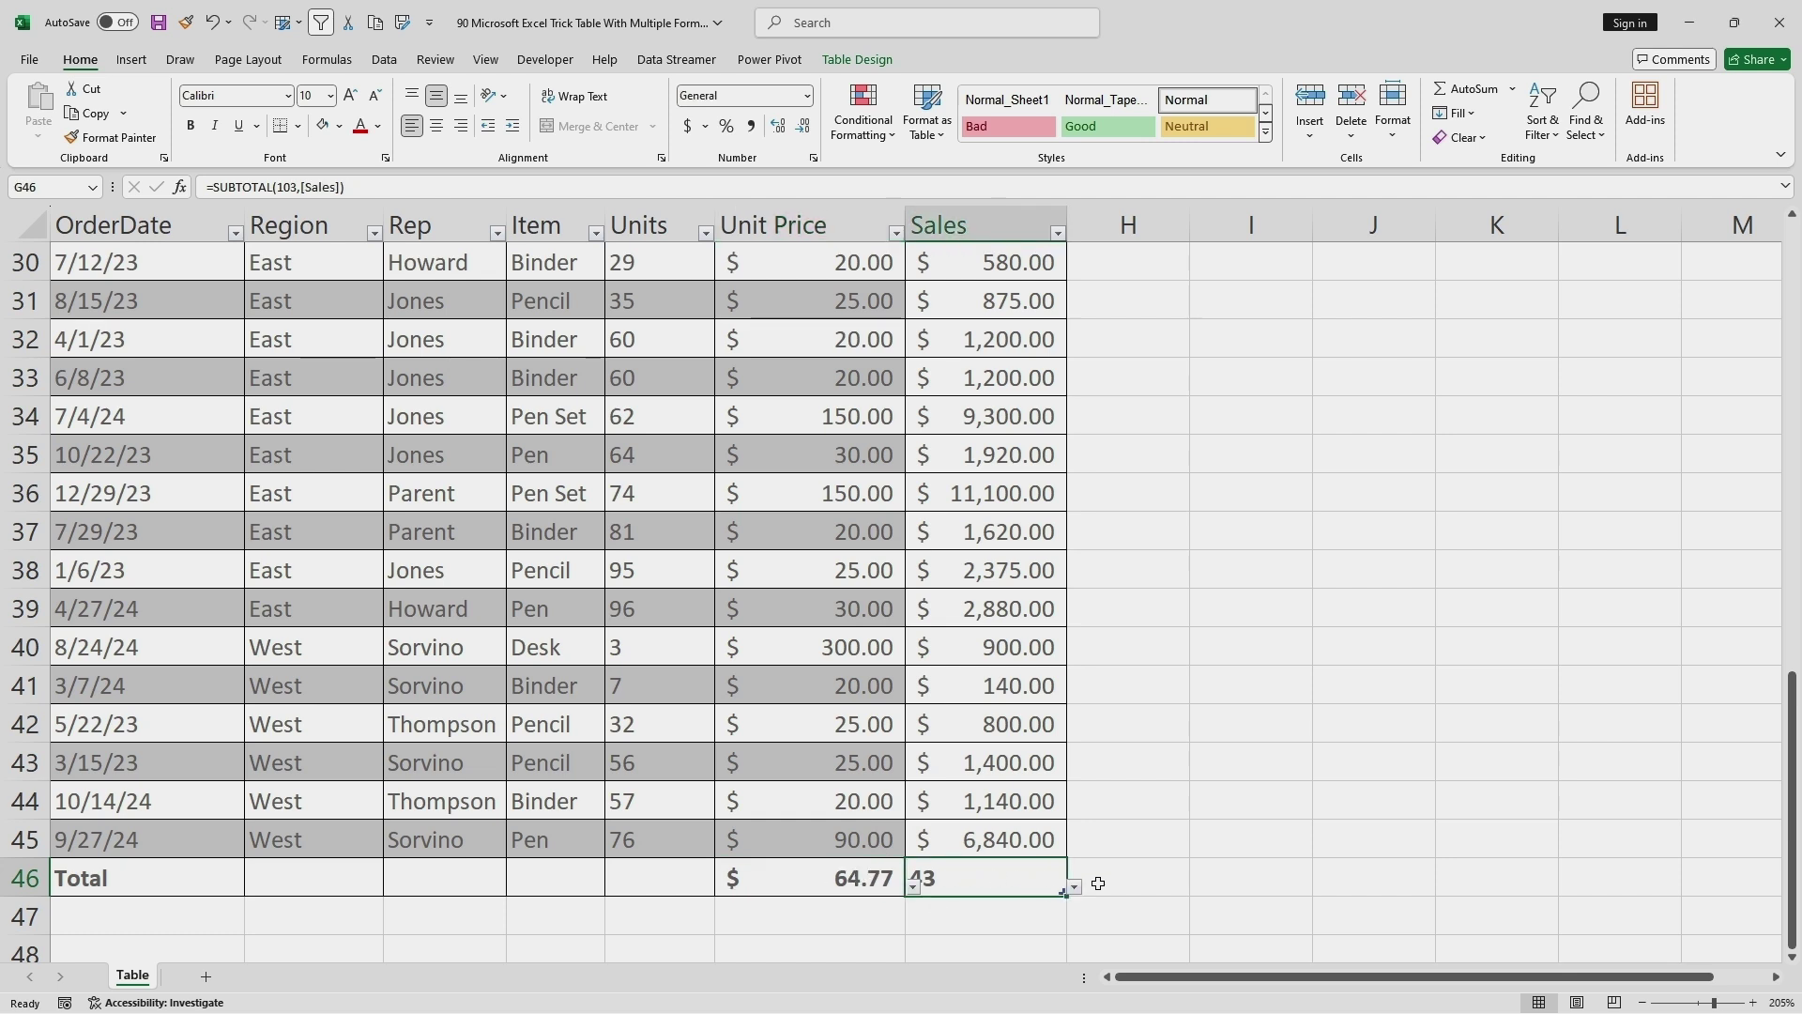
click(1074, 886)
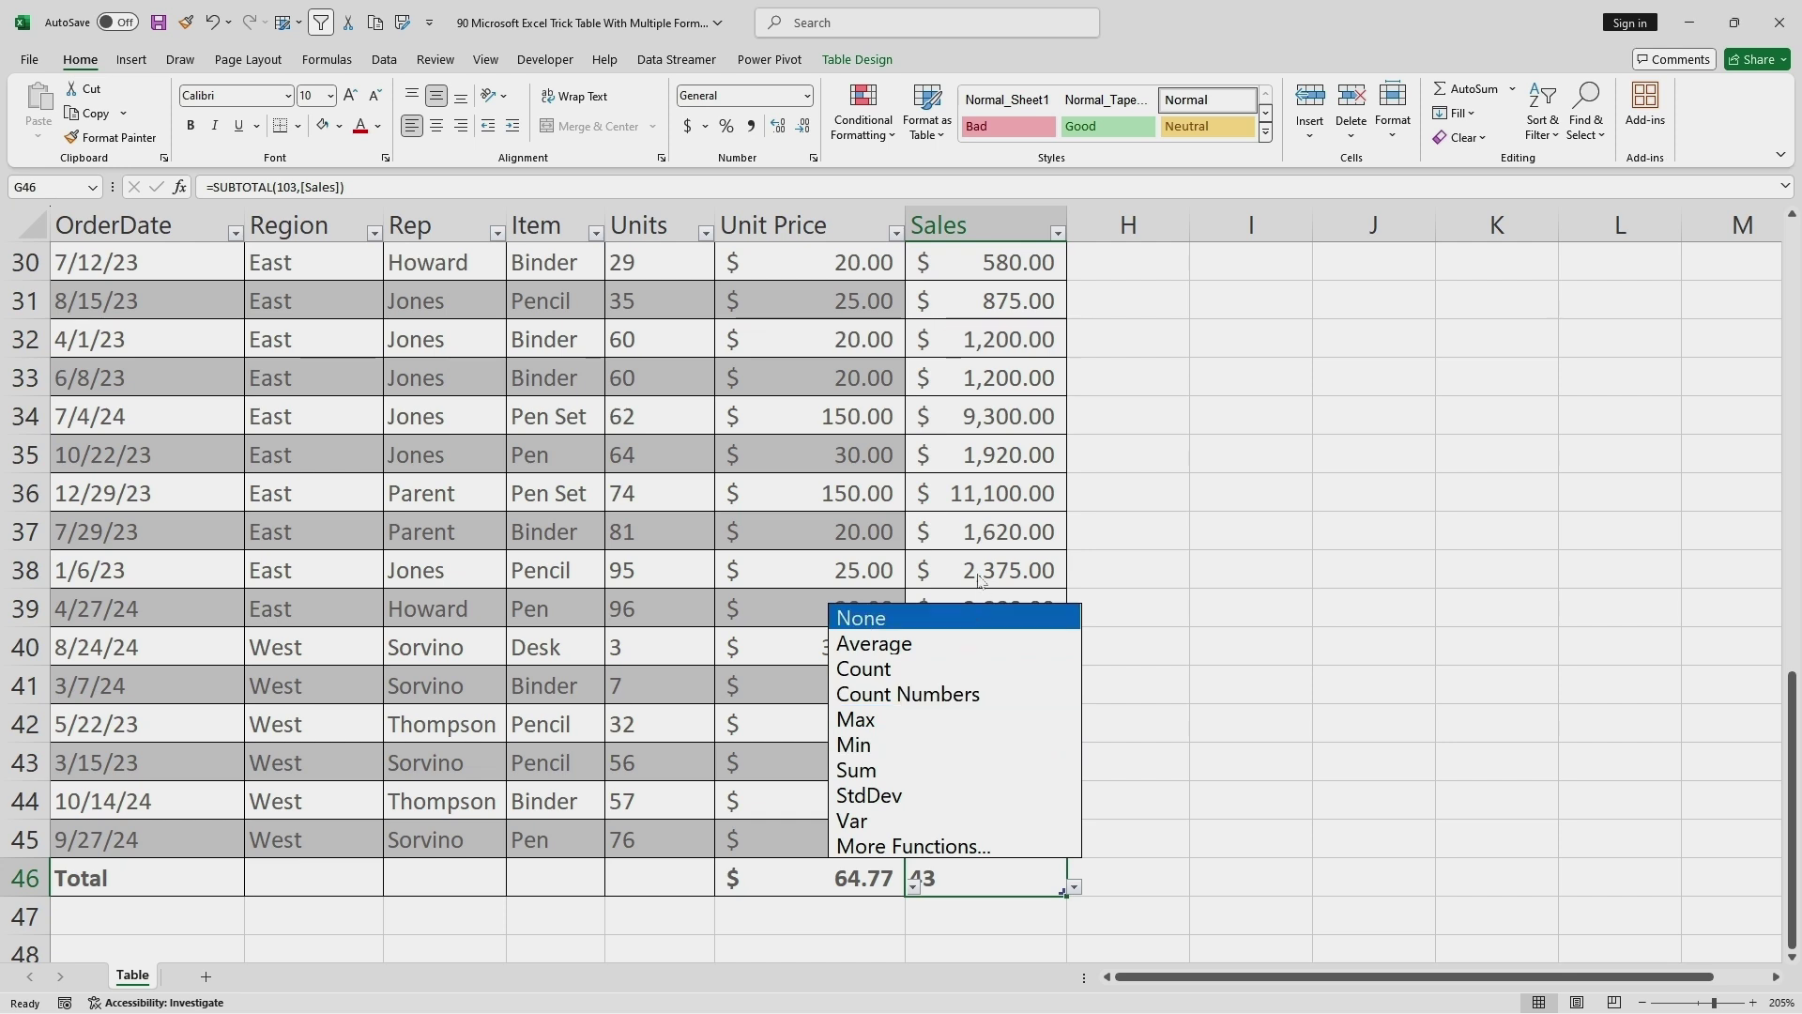
click(908, 644)
click(1074, 887)
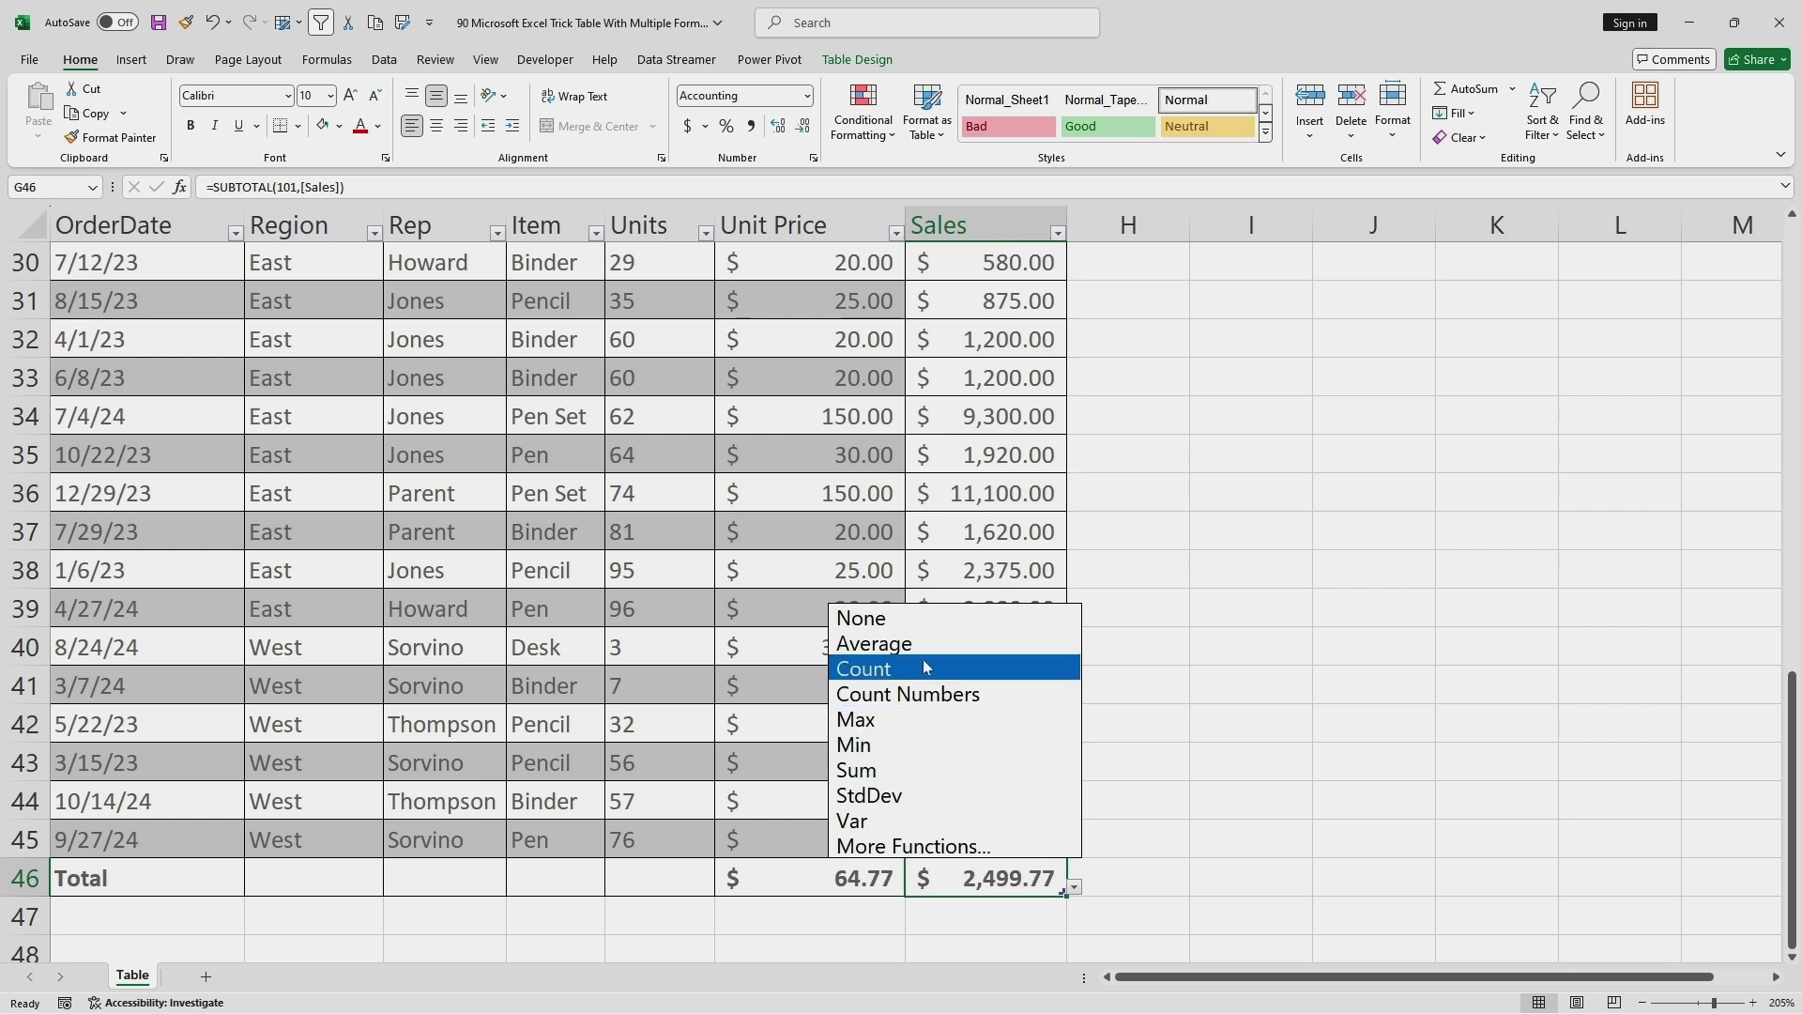
click(924, 770)
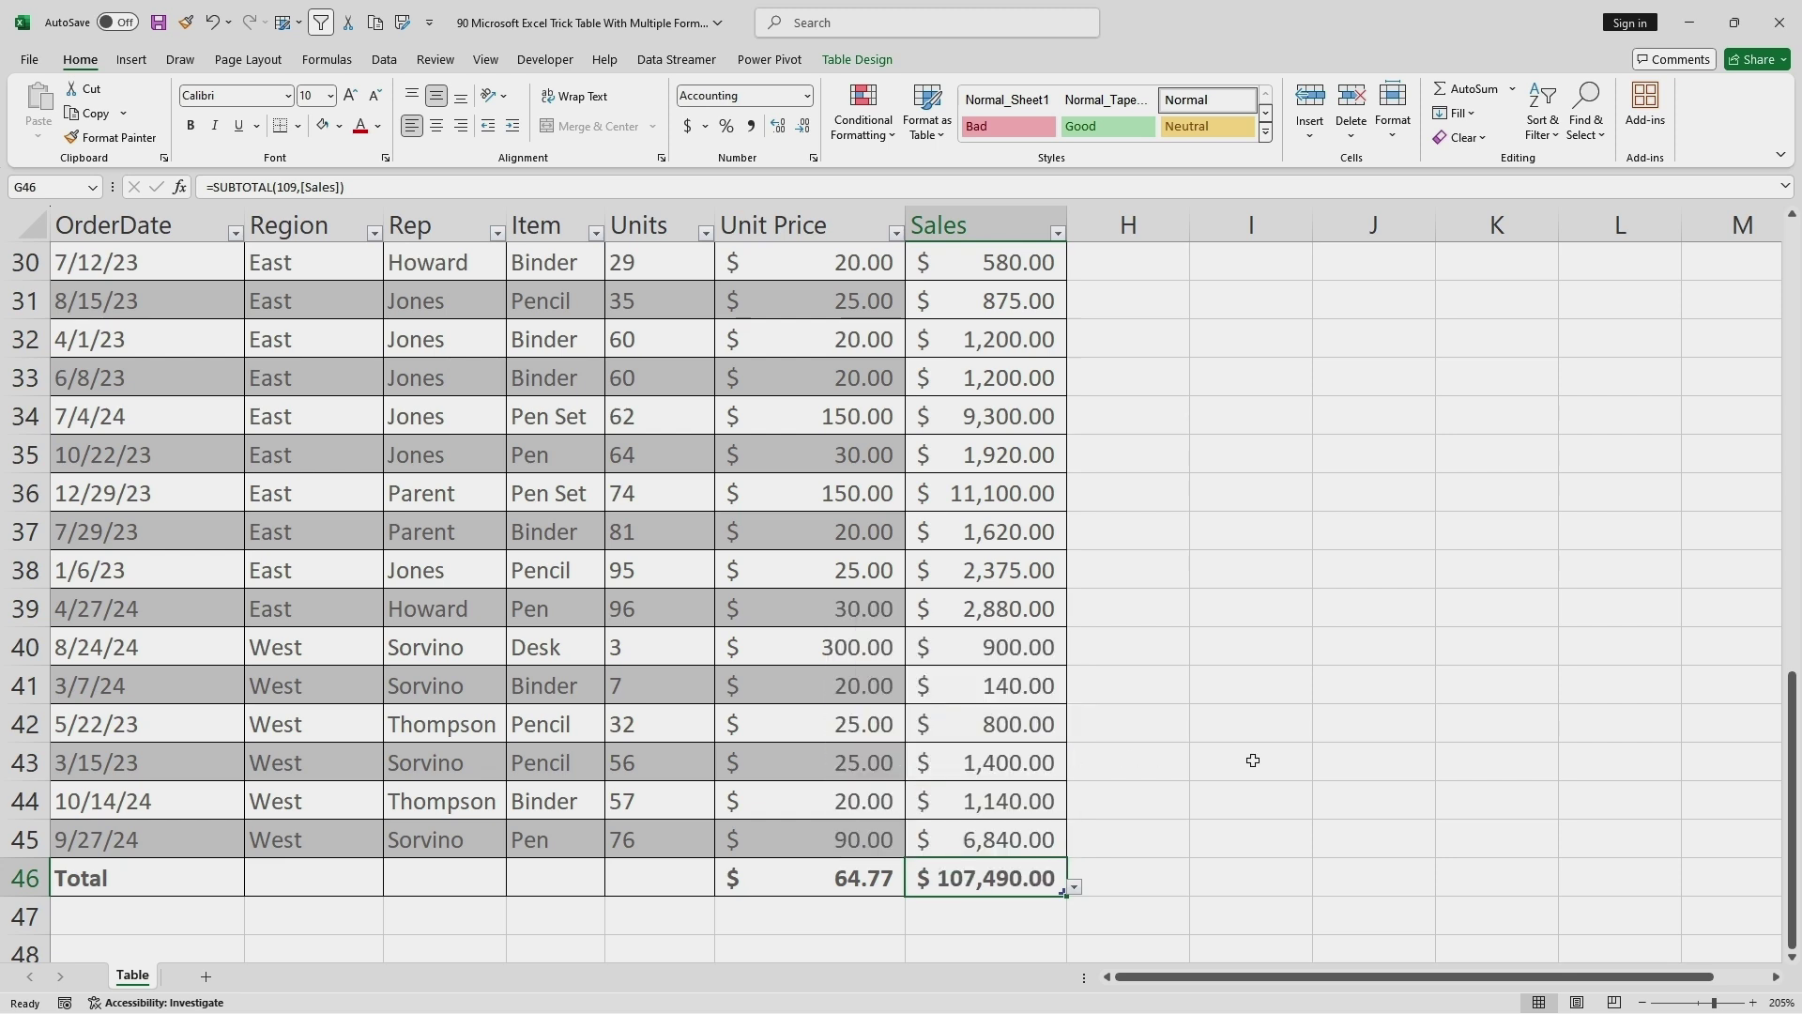
Set the total row's Units cell to show Max
click(670, 883)
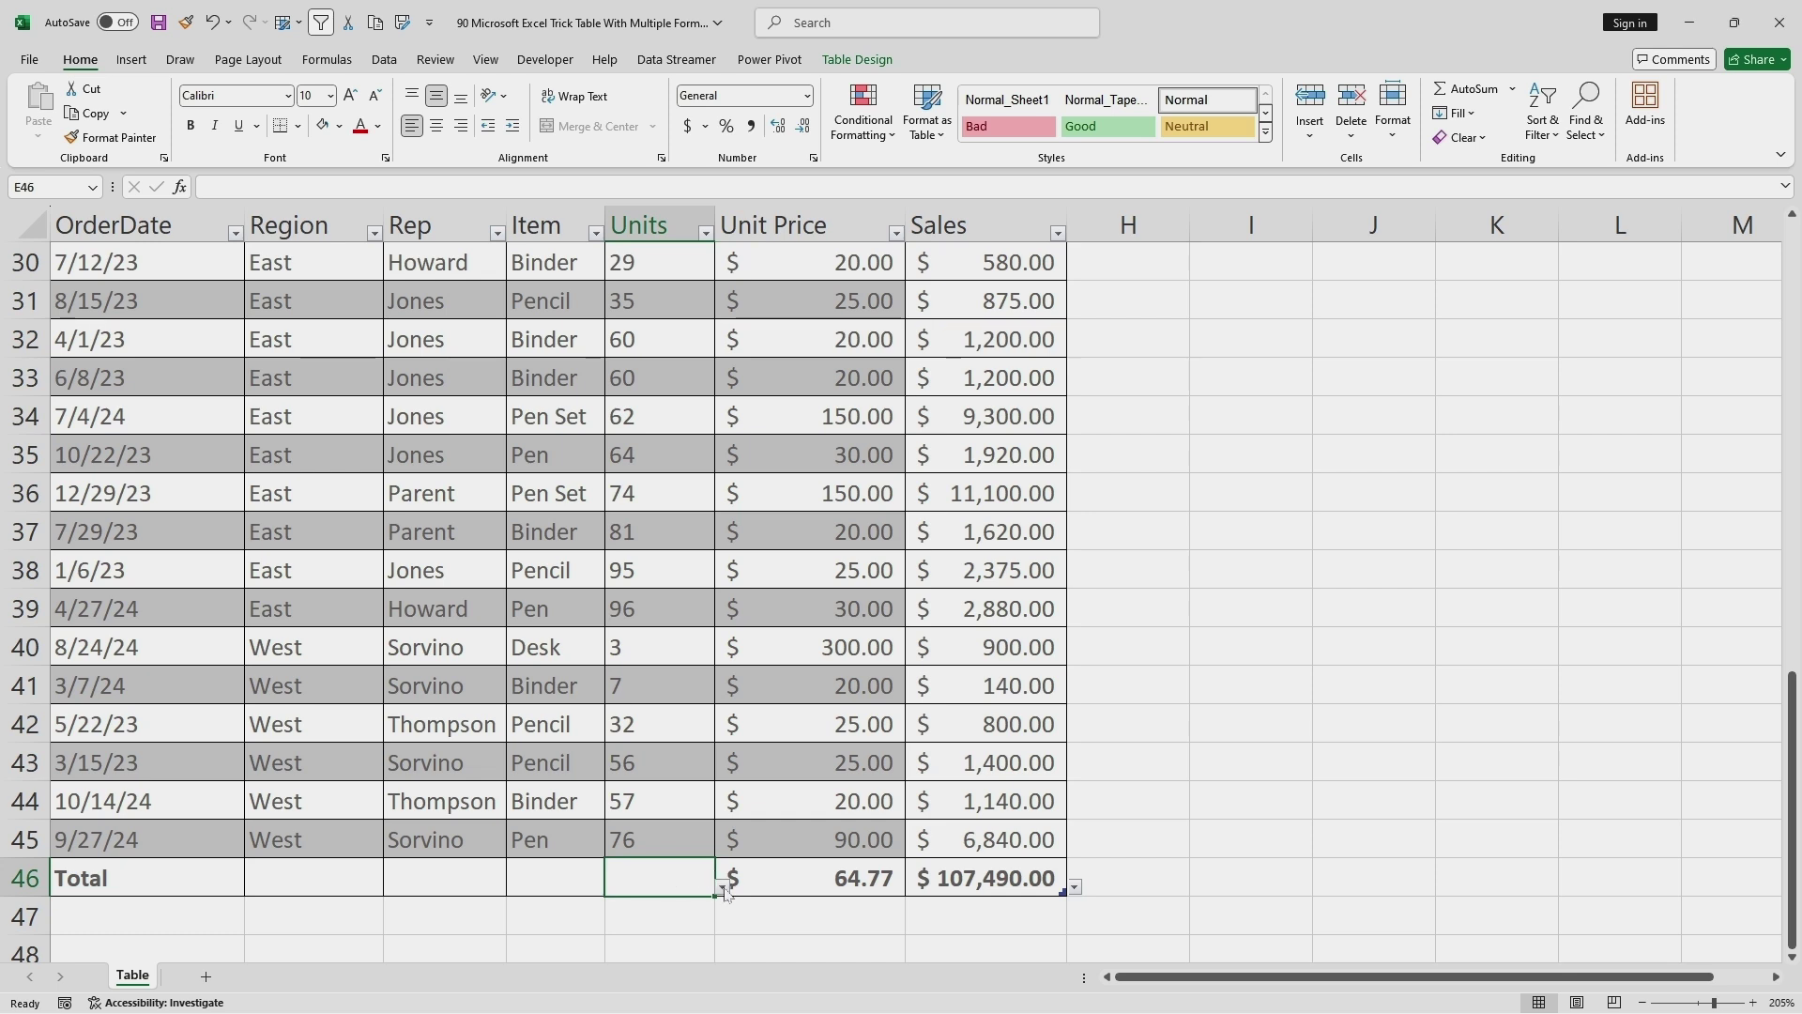
click(722, 889)
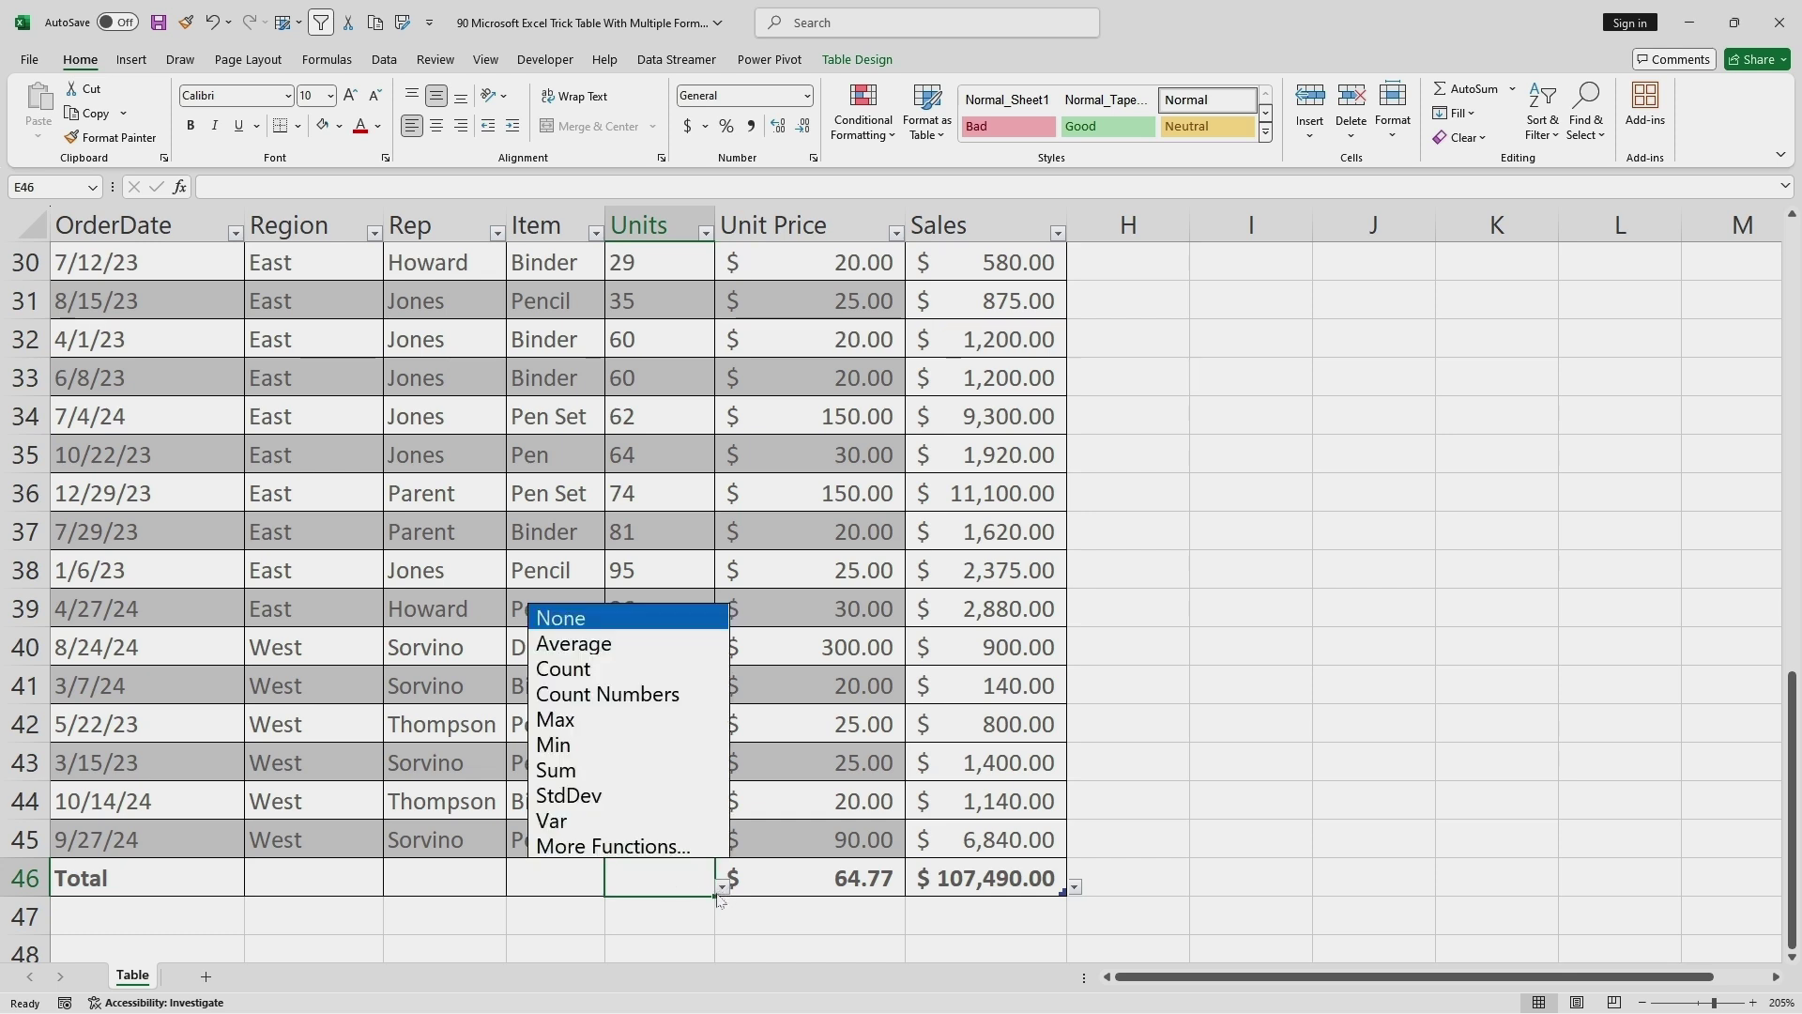
click(608, 719)
Set the total row's Item, Rep and Region cells to Count Numbers
key(Left)
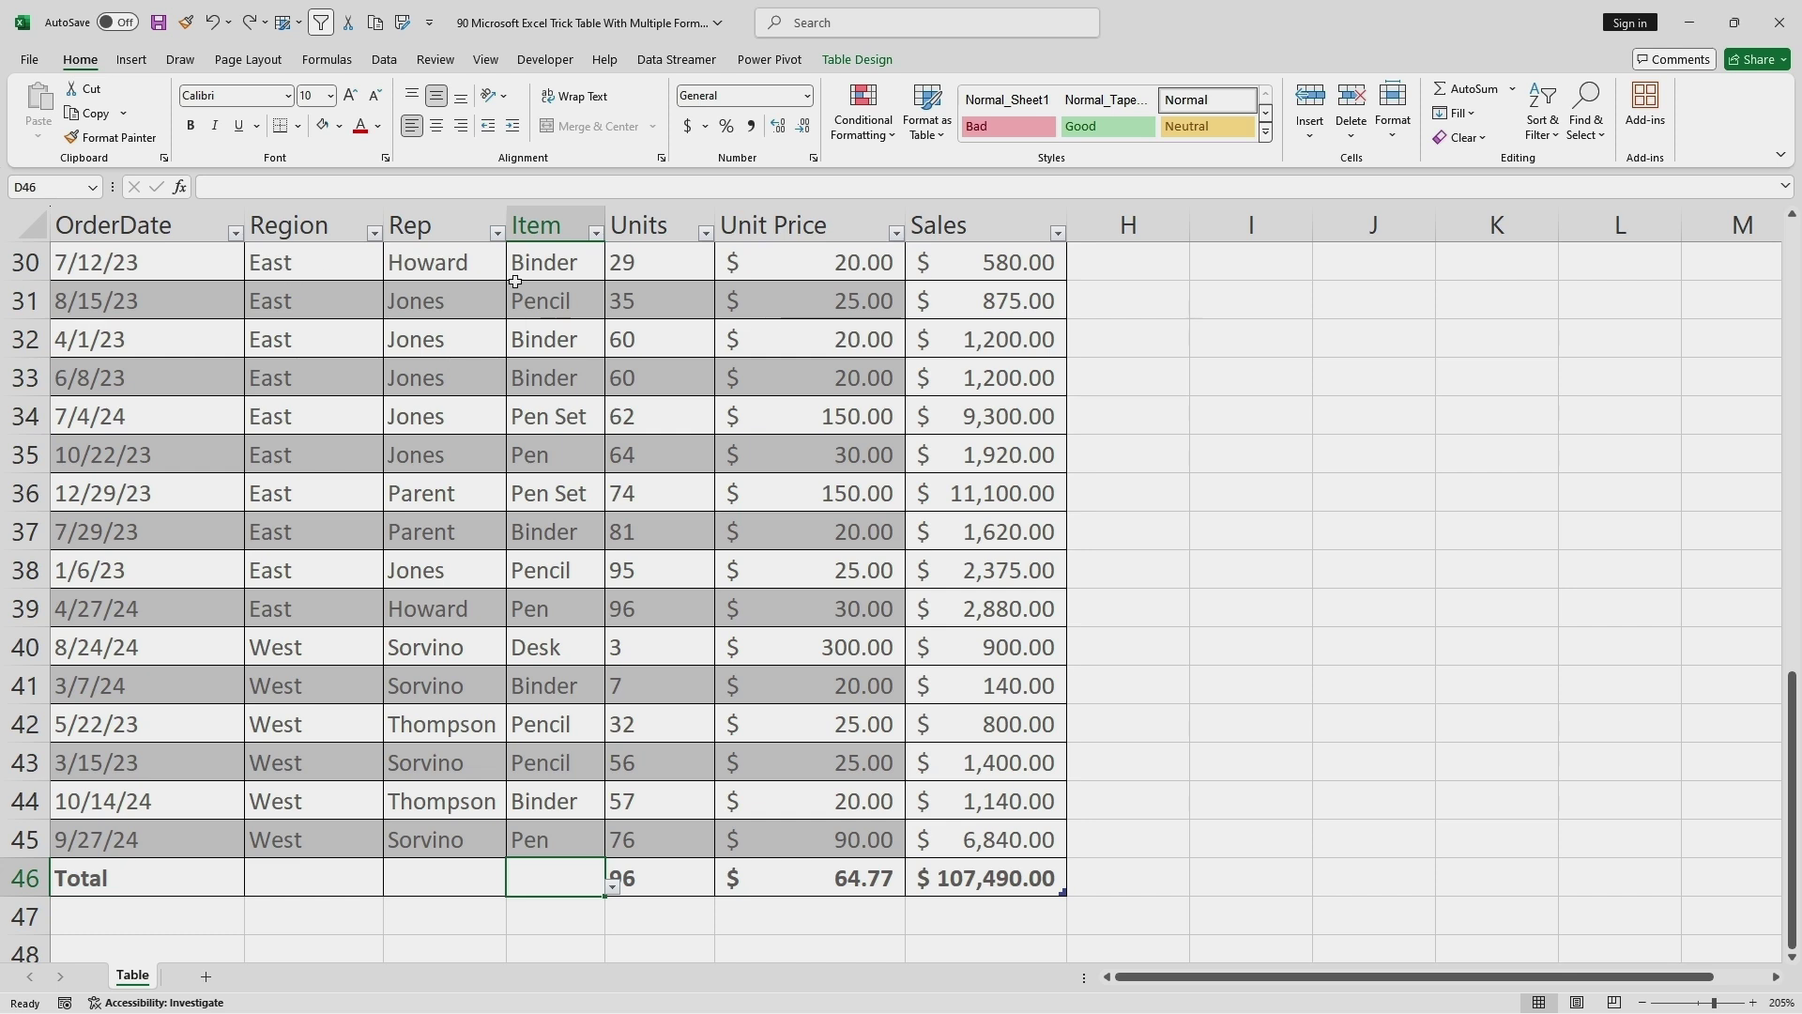
click(613, 888)
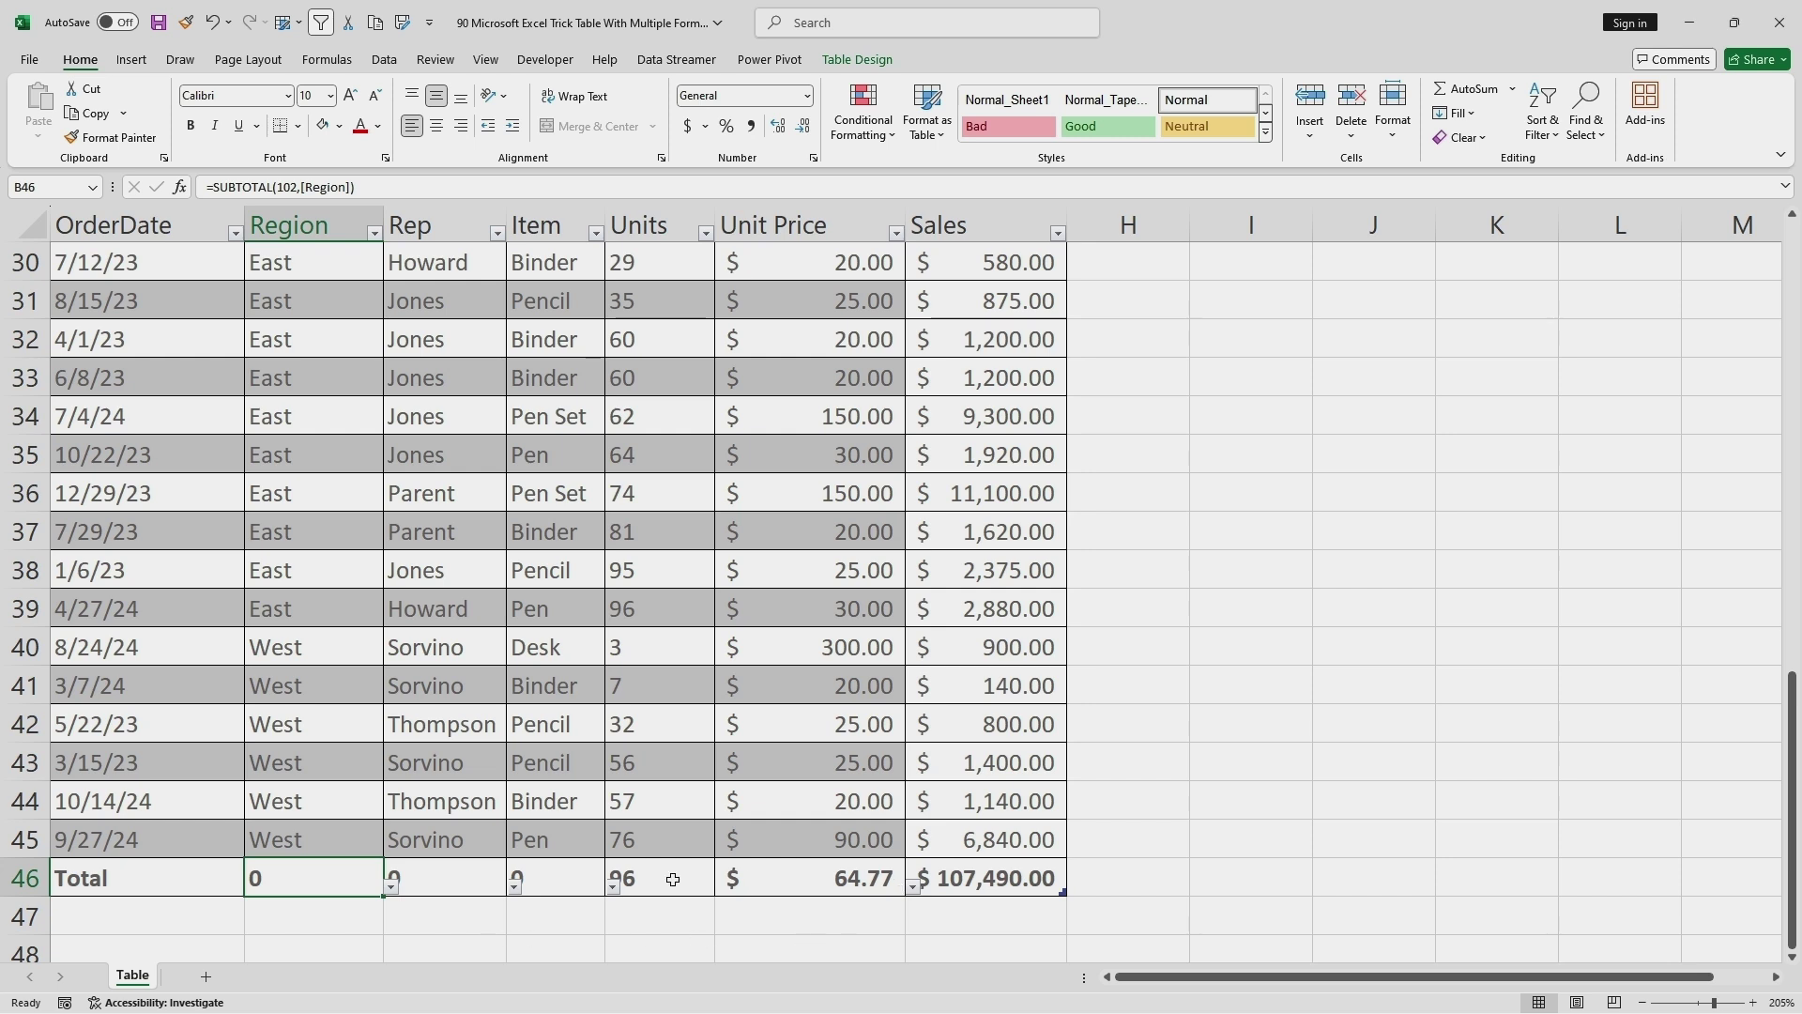
click(610, 878)
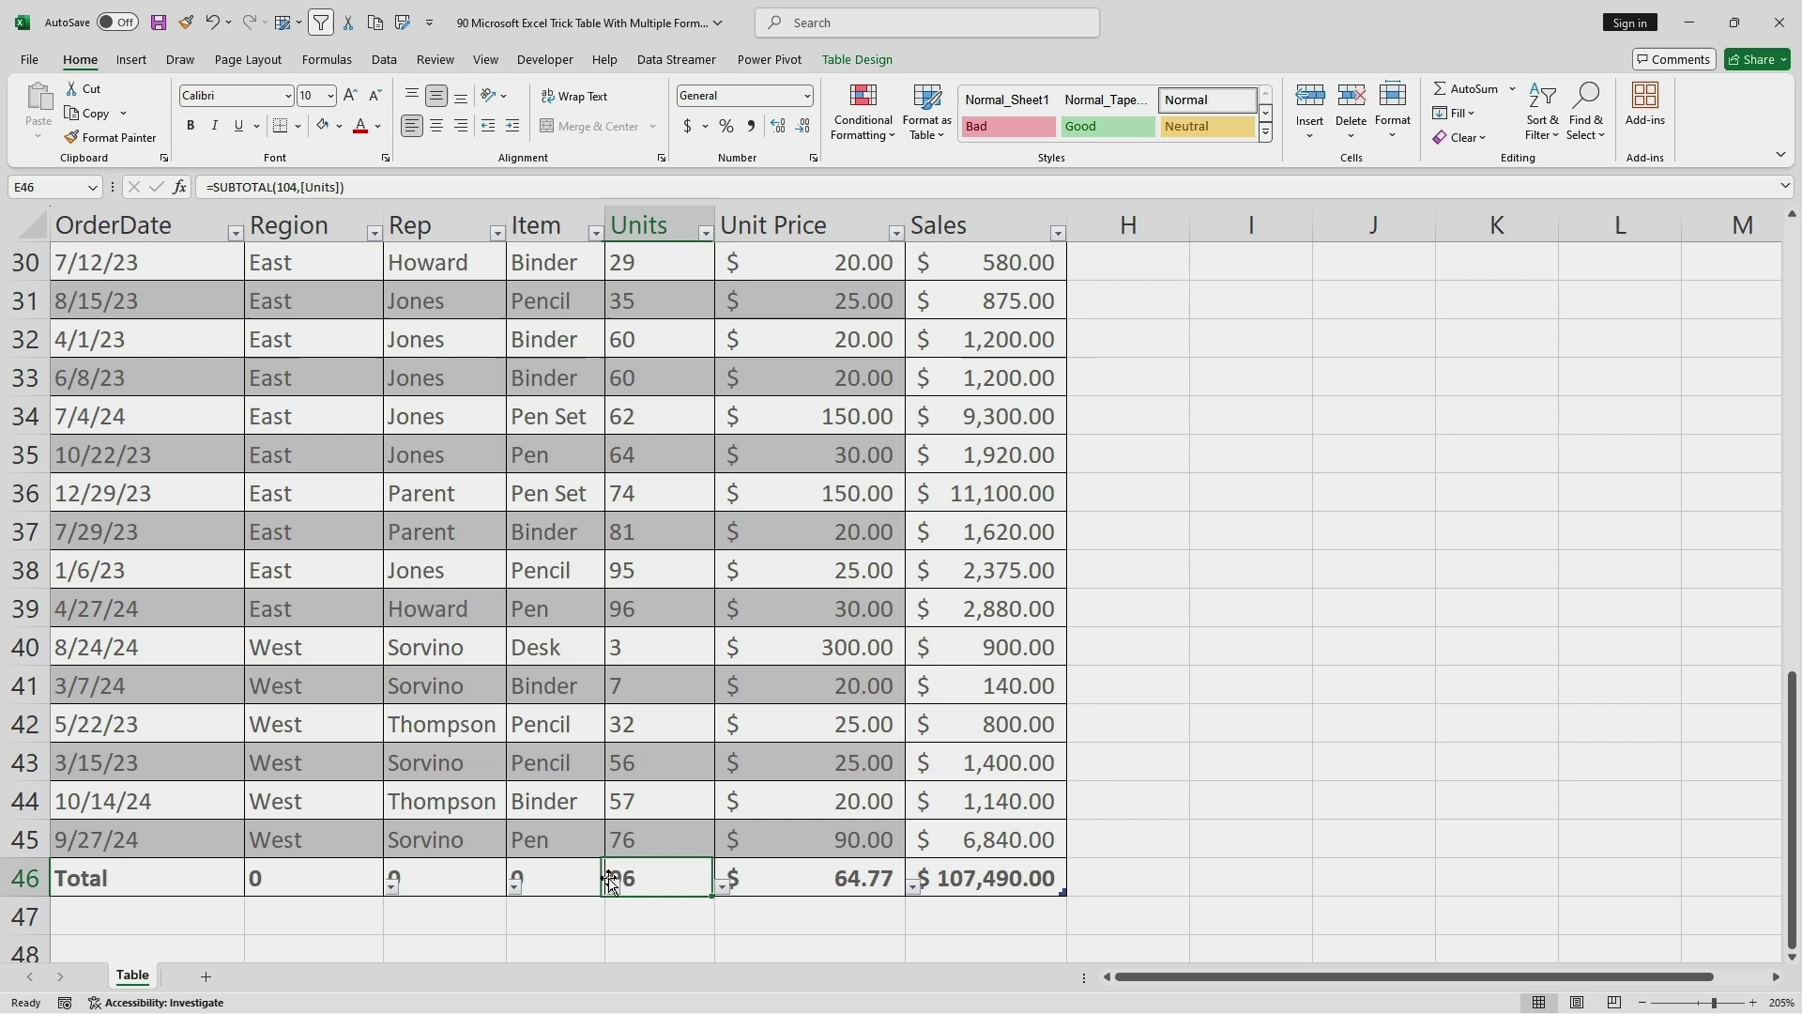
Examine the summary functions offered for the total row's Units cell, from None to Var and More Functions
click(722, 887)
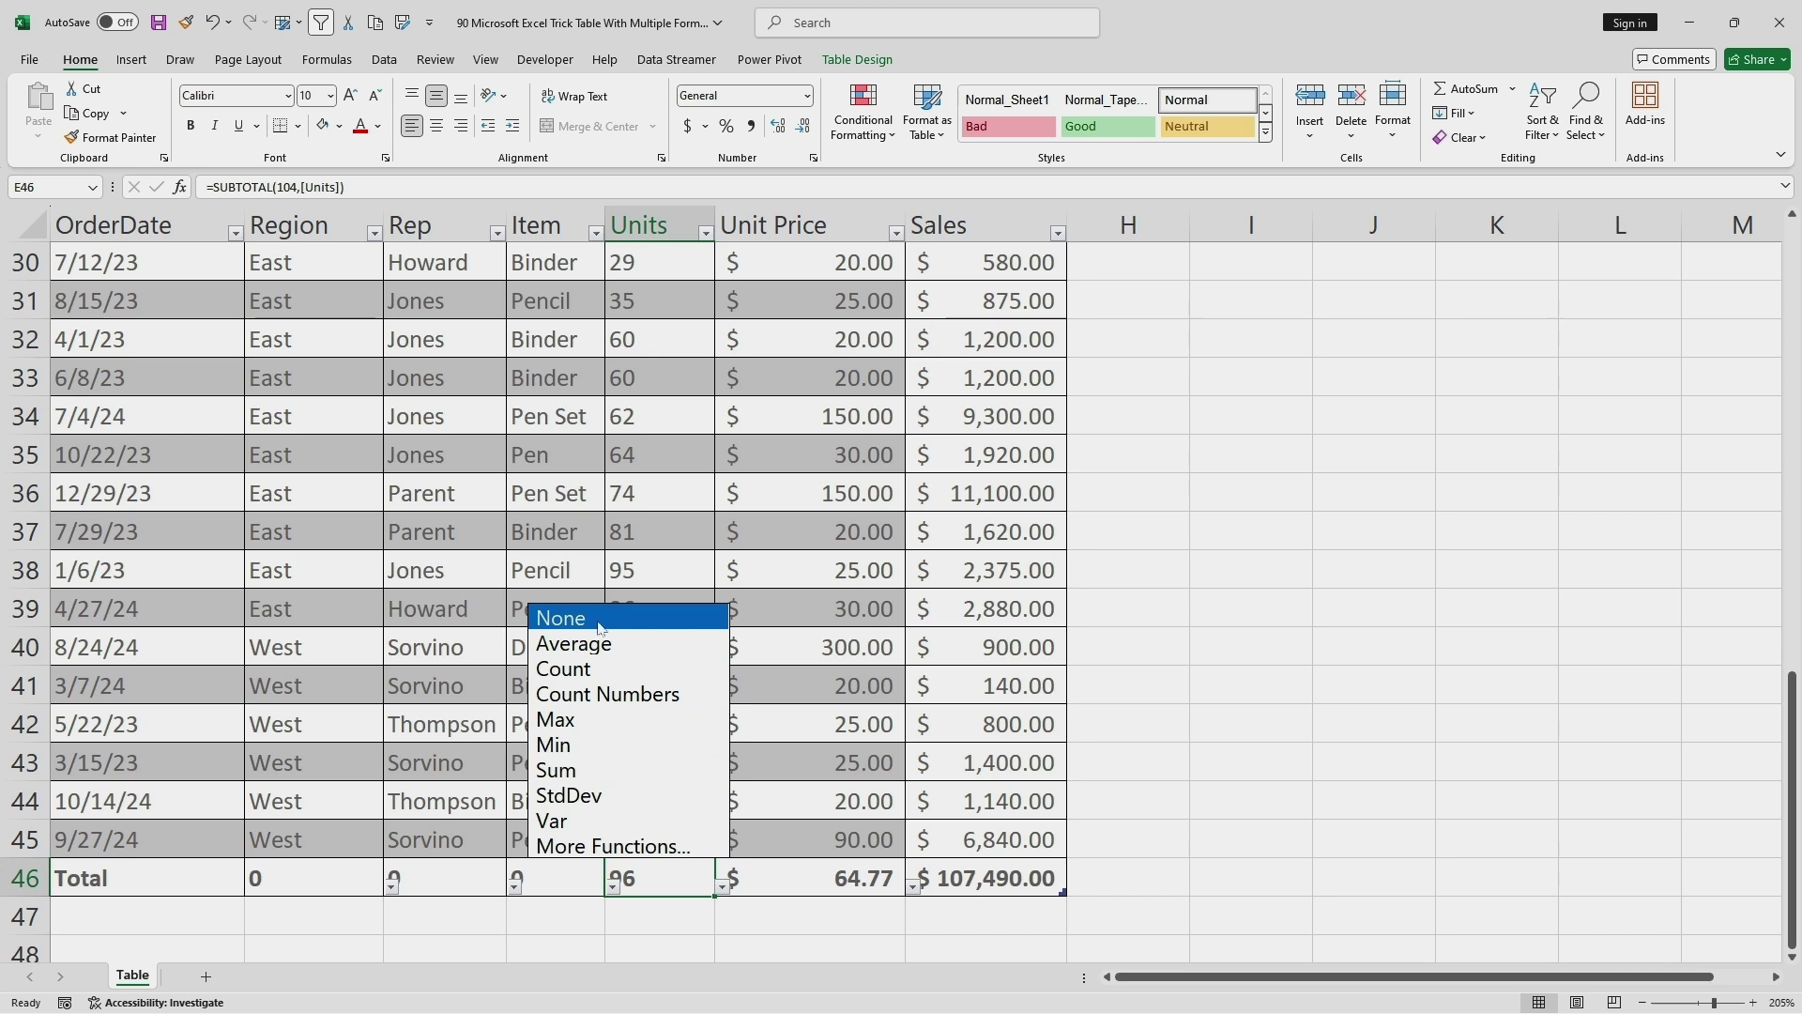
mouse_move(495, 604)
mouse_down()
mouse_move(673, 629)
mouse_move(734, 788)
mouse_move(717, 856)
mouse_move(721, 831)
mouse_up()
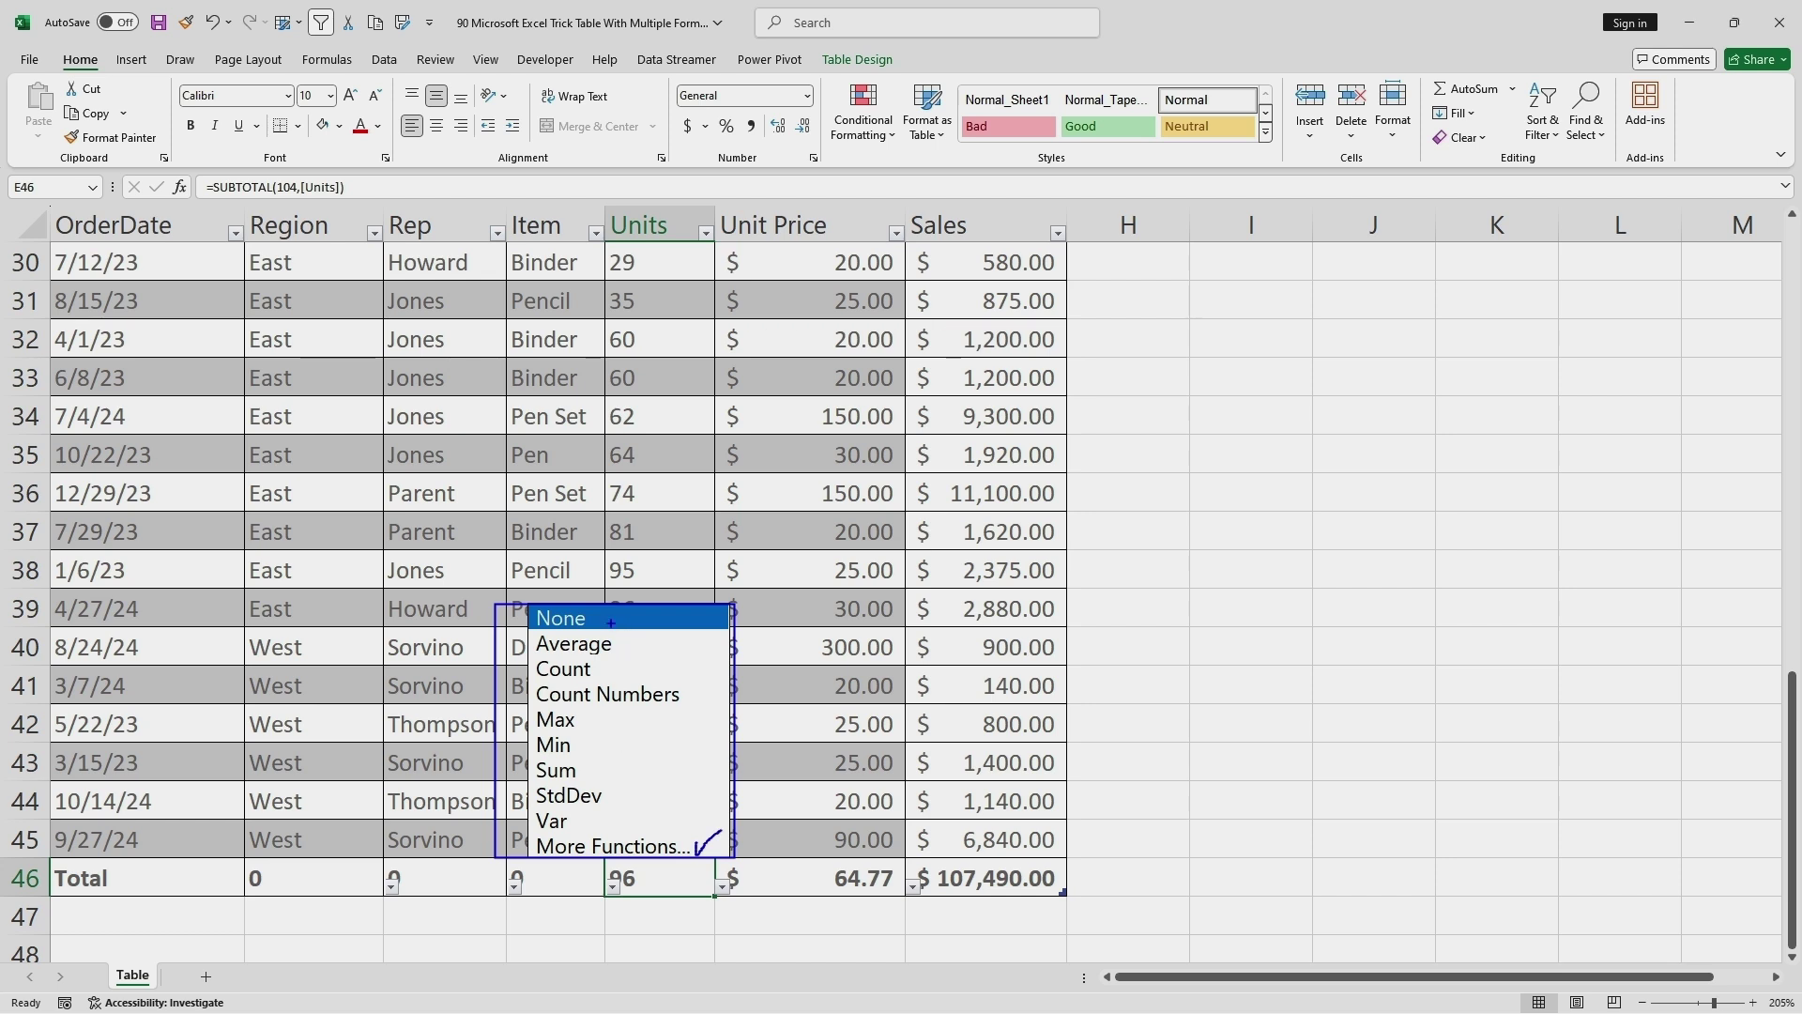
mouse_move(705, 664)
mouse_down()
mouse_move(704, 794)
mouse_move(620, 829)
mouse_up()
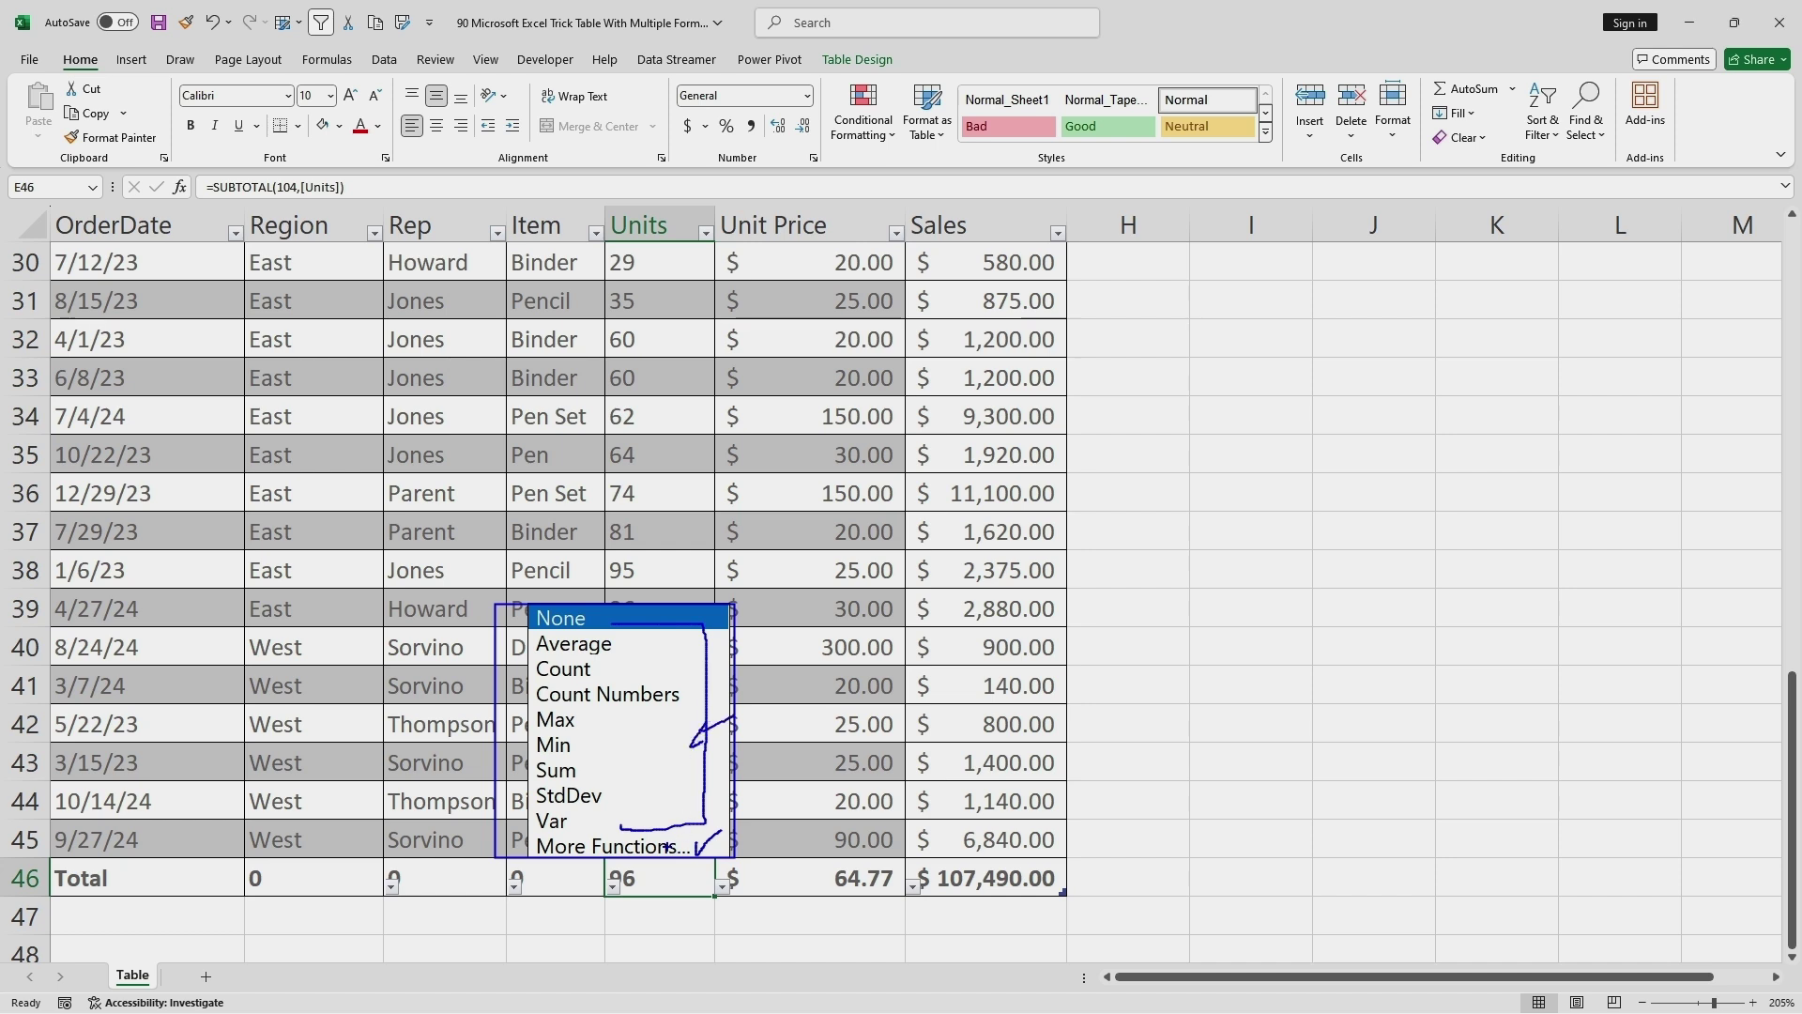
key(Escape)
Open the Insert Function dialog for the total row's Units cell and look through the function categories
click(669, 847)
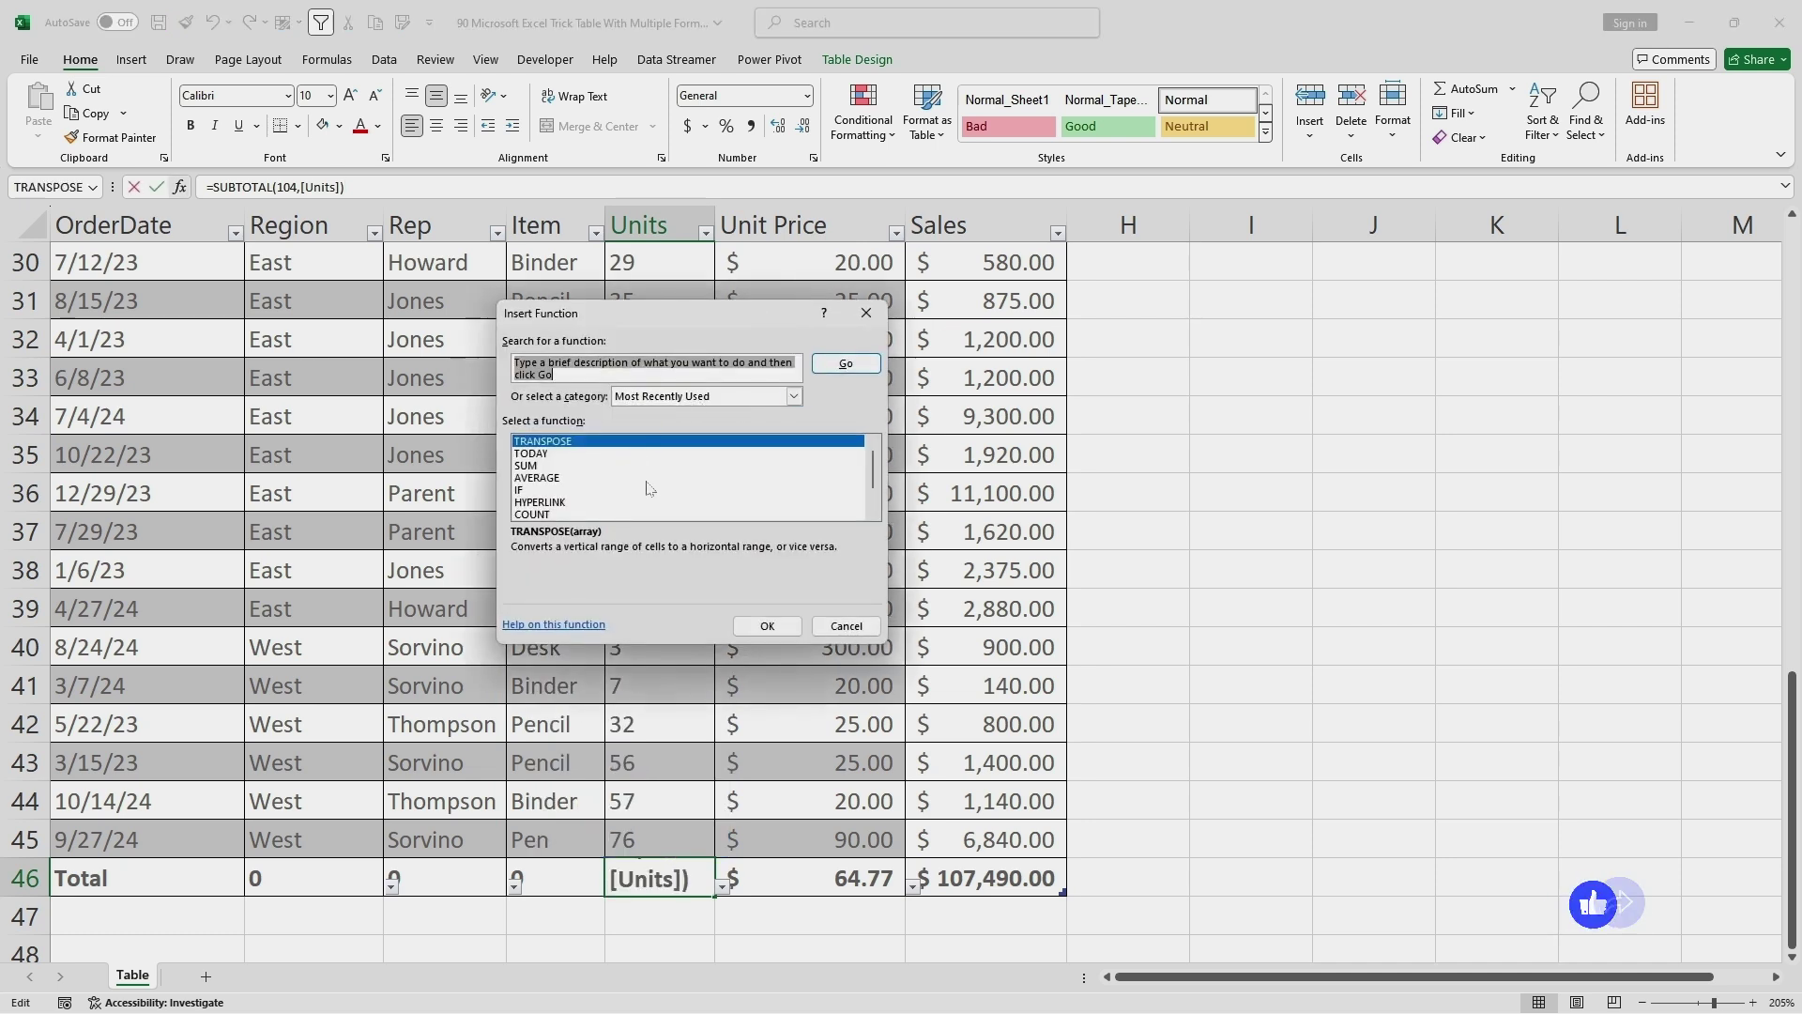
scroll(645, 480, down, 2)
click(818, 409)
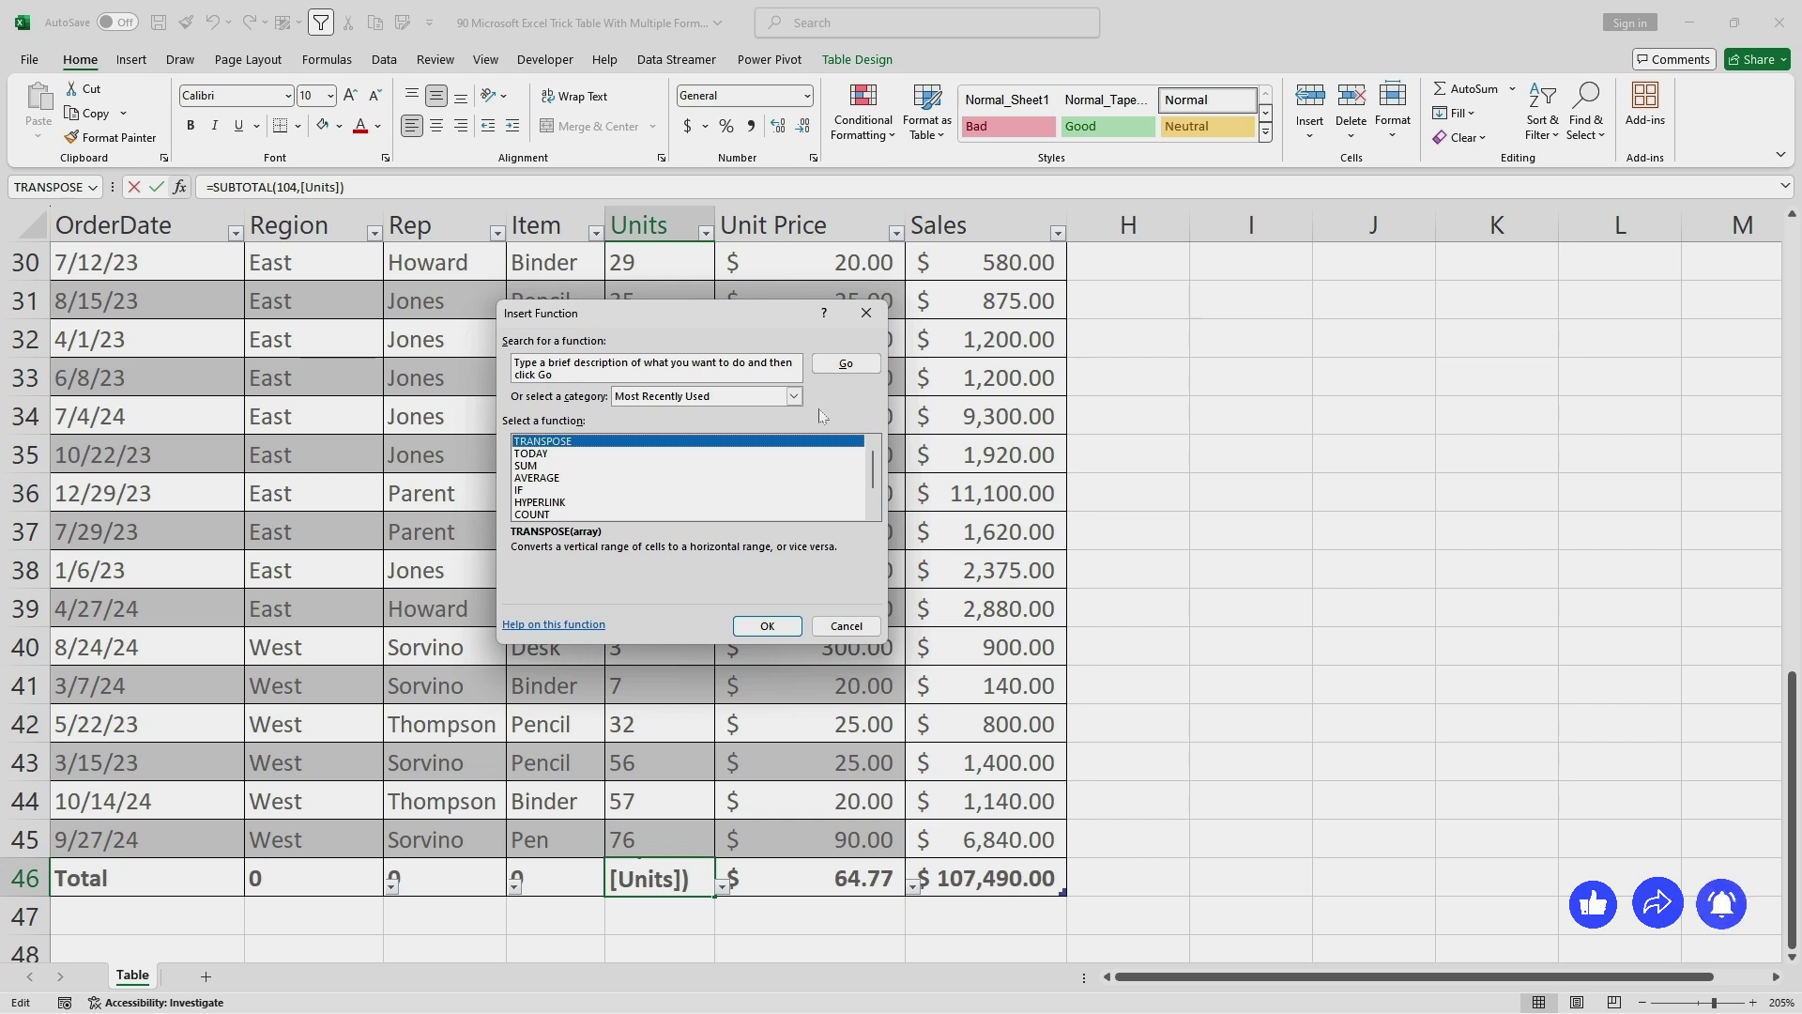
click(793, 396)
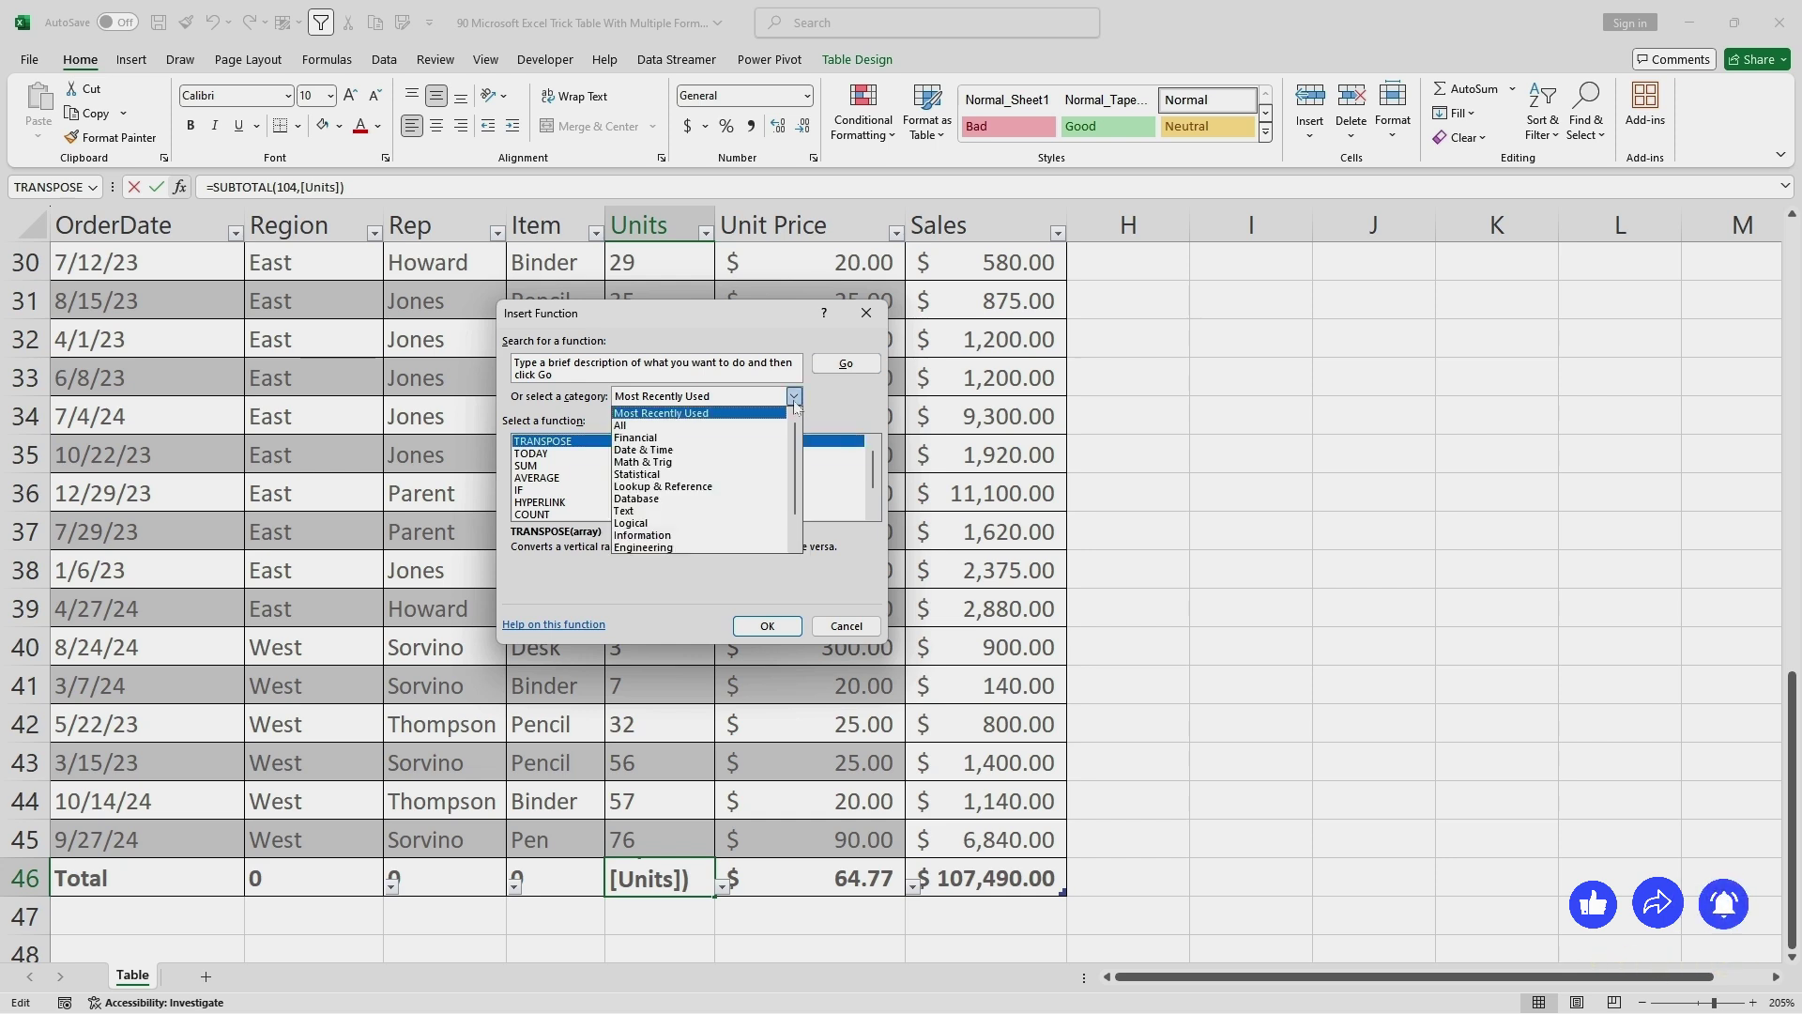
scroll(741, 441, down, 1)
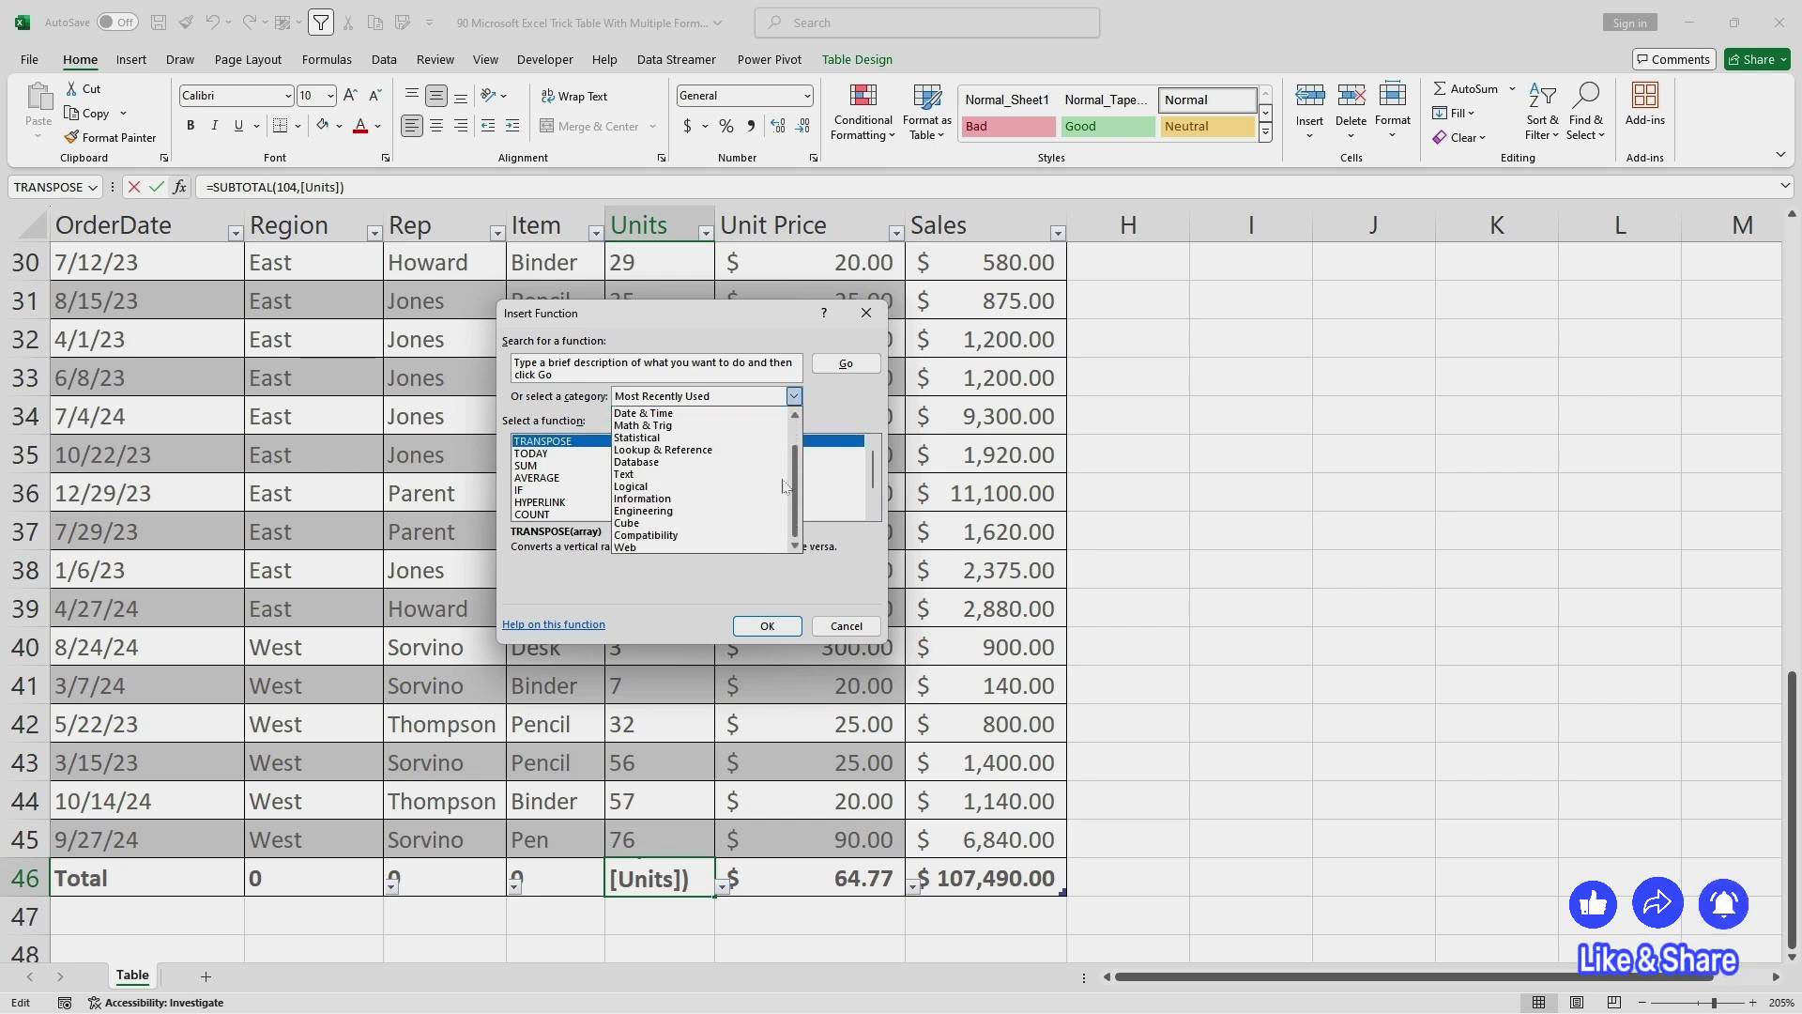
click(841, 414)
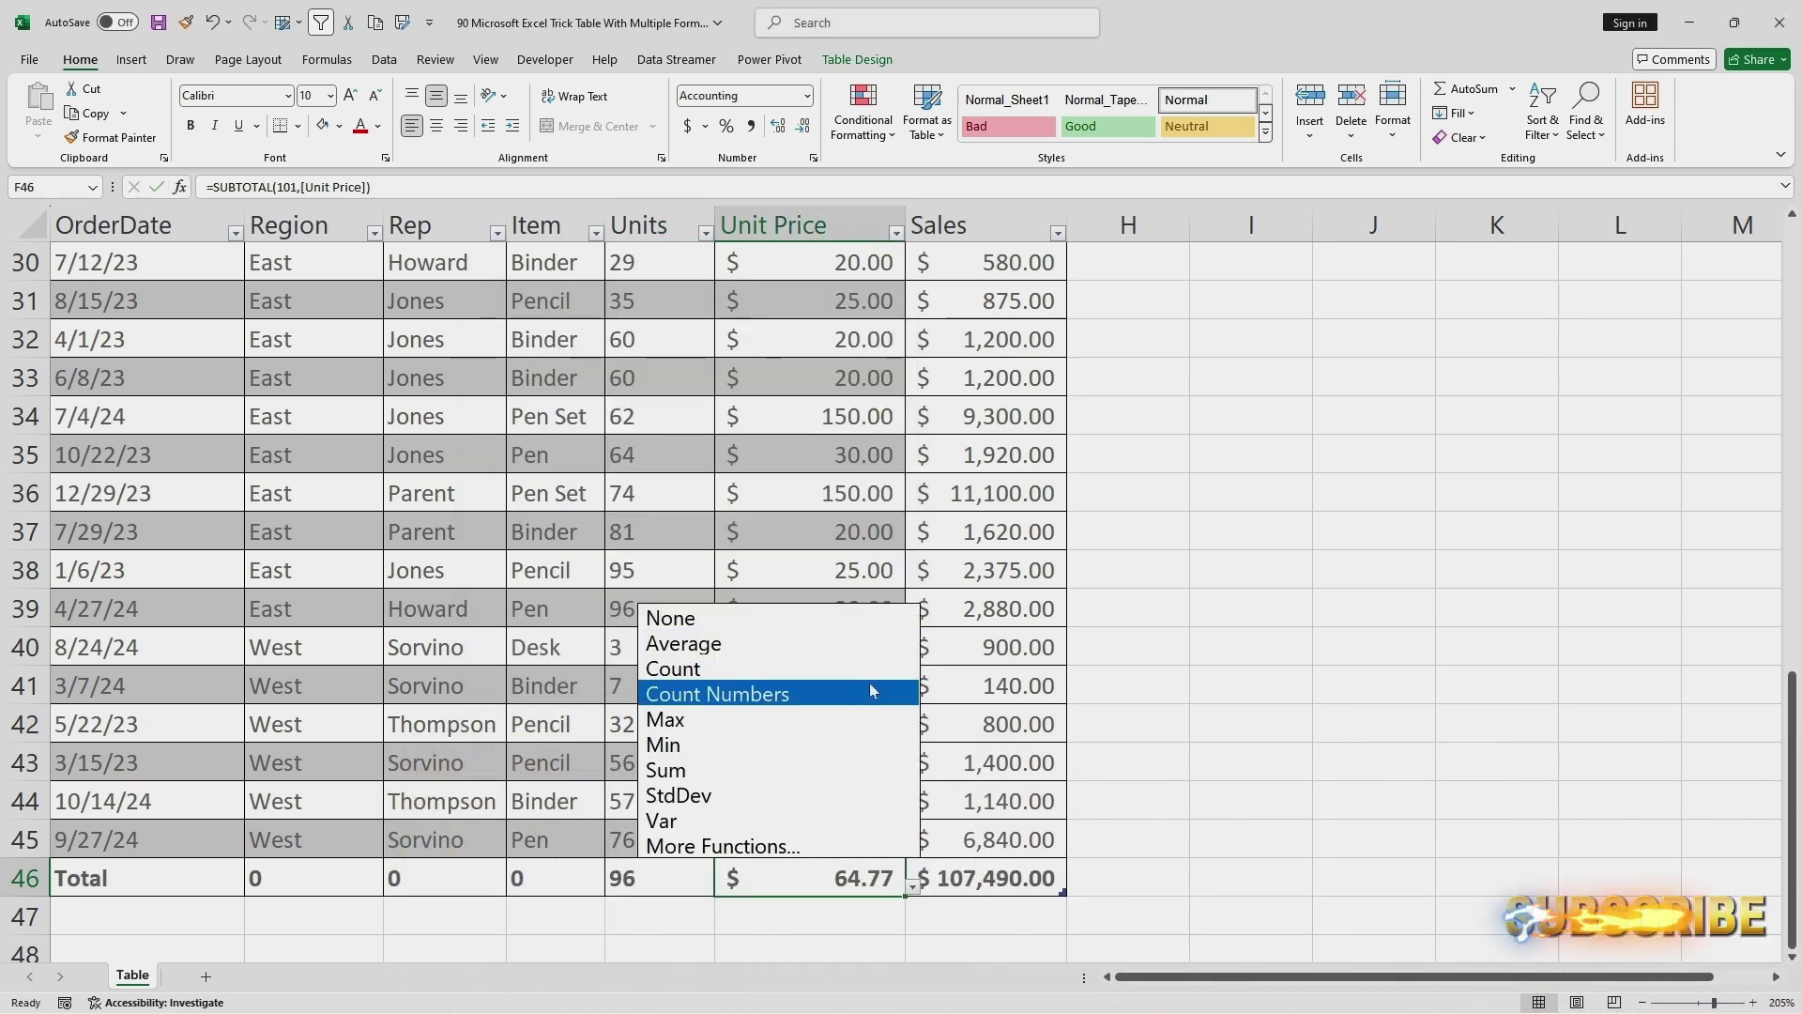